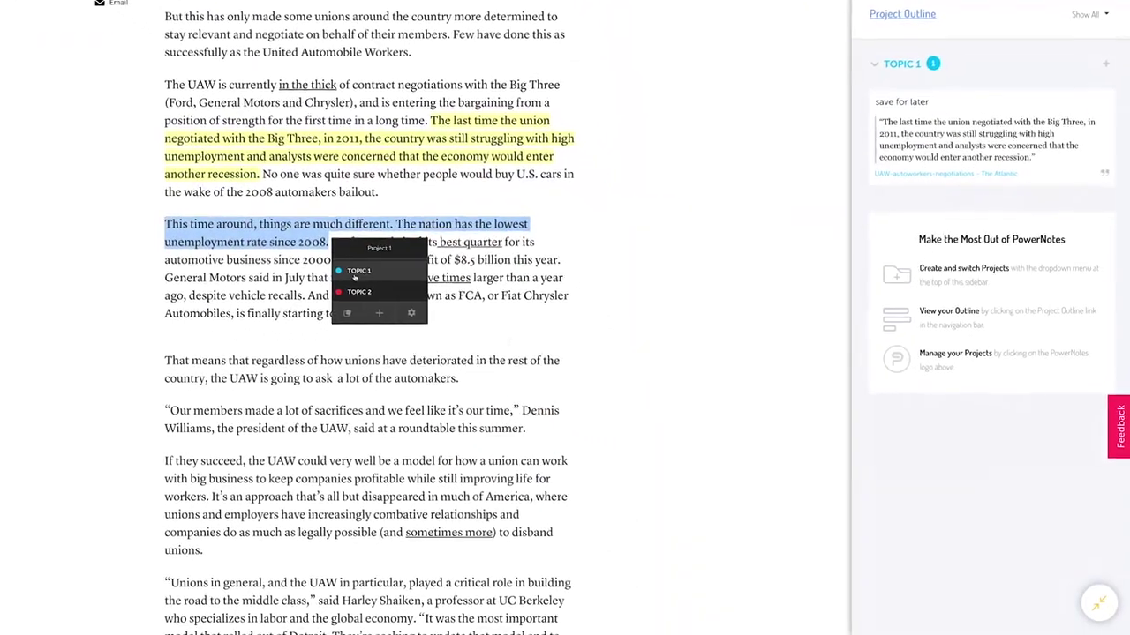
# - Save the 'notes' comment, then file the Chrysler sentence under Topic 2 with a 'save for later' comment
pyautogui.write('notes')
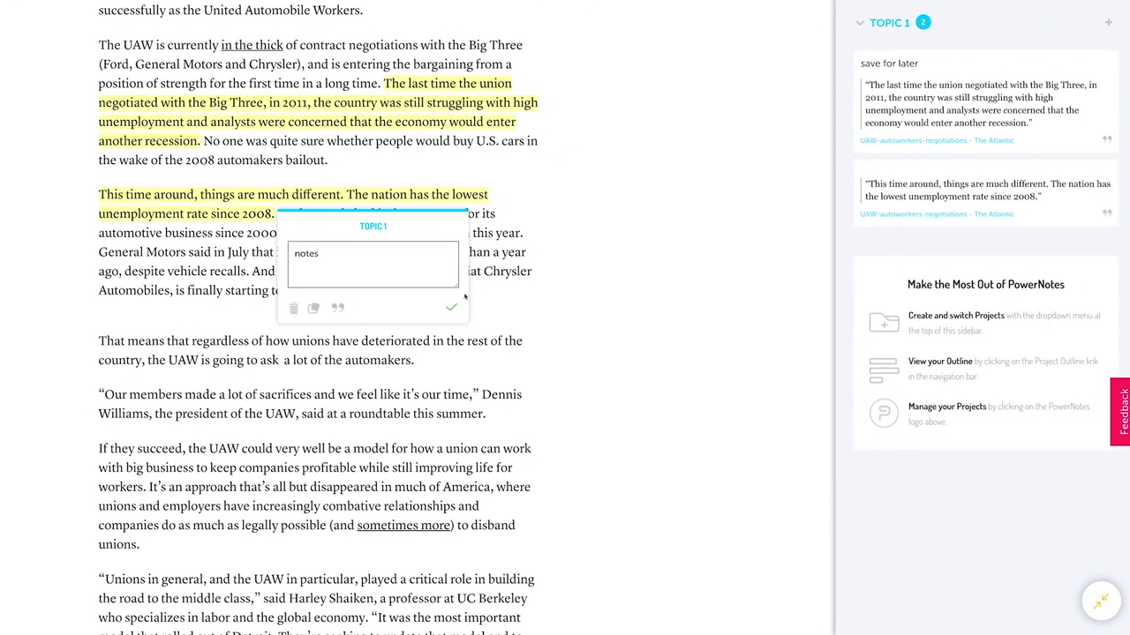
pyautogui.click(453, 308)
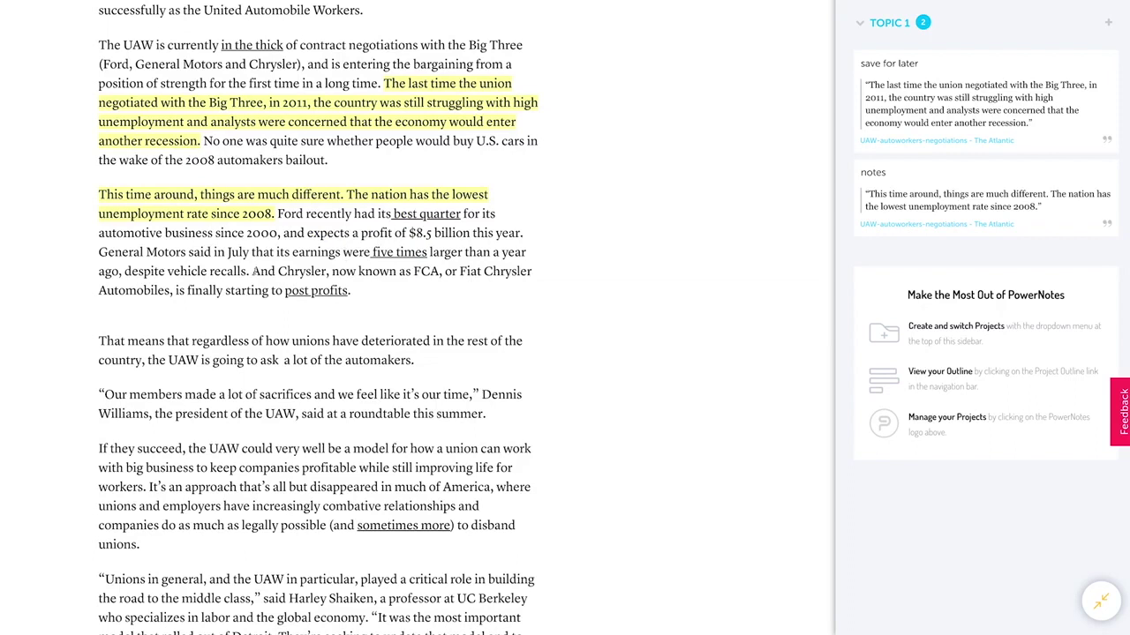
pyautogui.moveTo(253, 271); pyautogui.dragTo(350, 292)
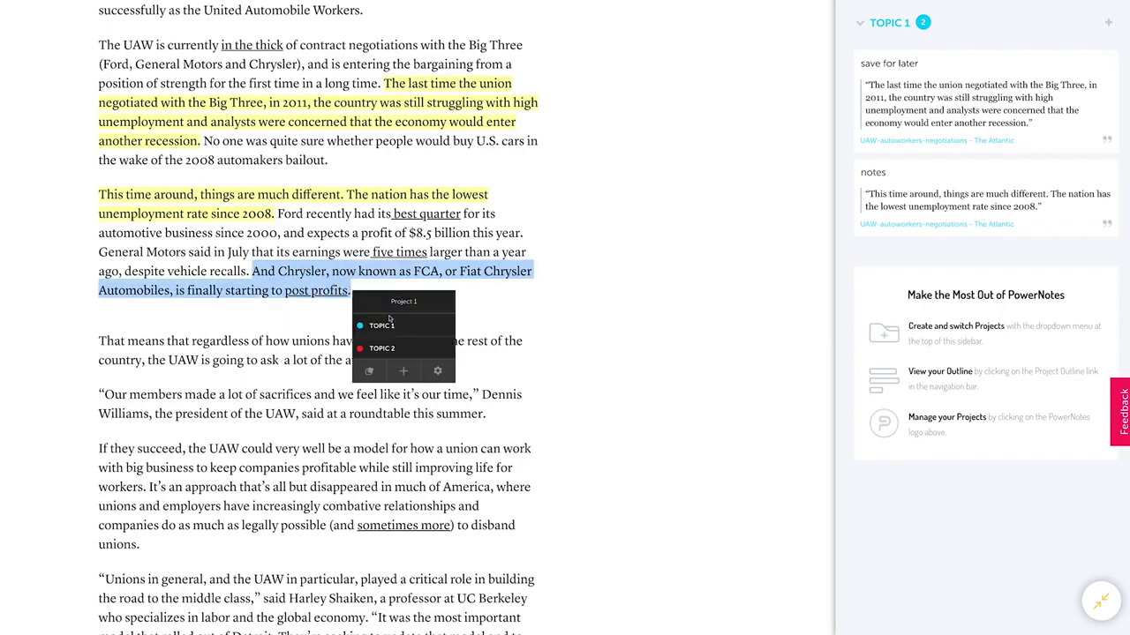
pyautogui.click(408, 348)
pyautogui.write('save for later')
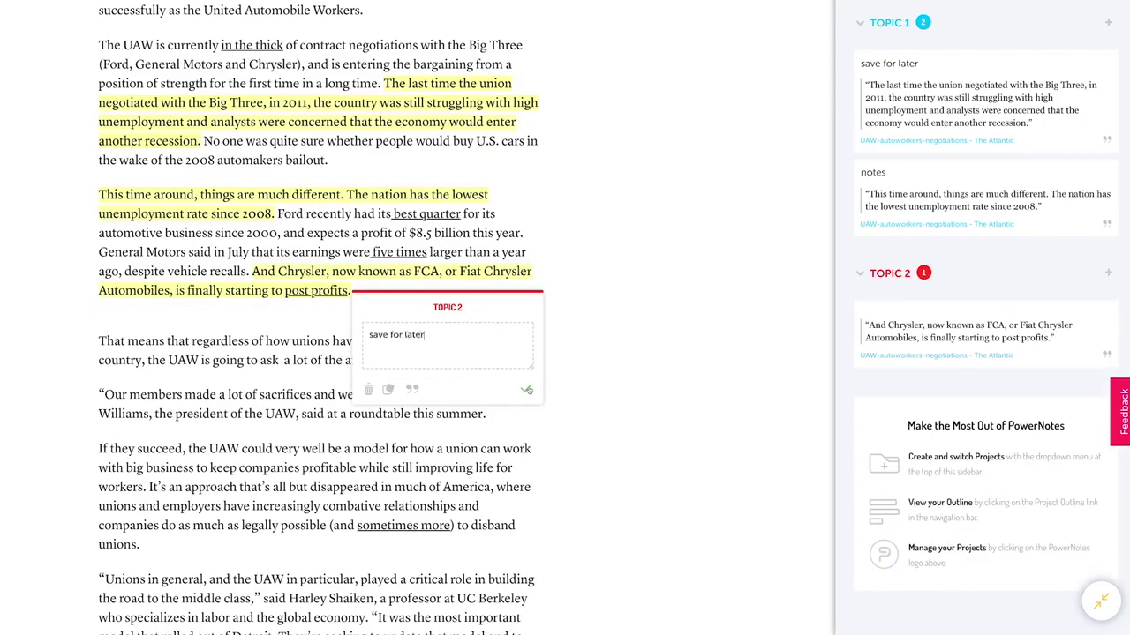
pyautogui.click(527, 389)
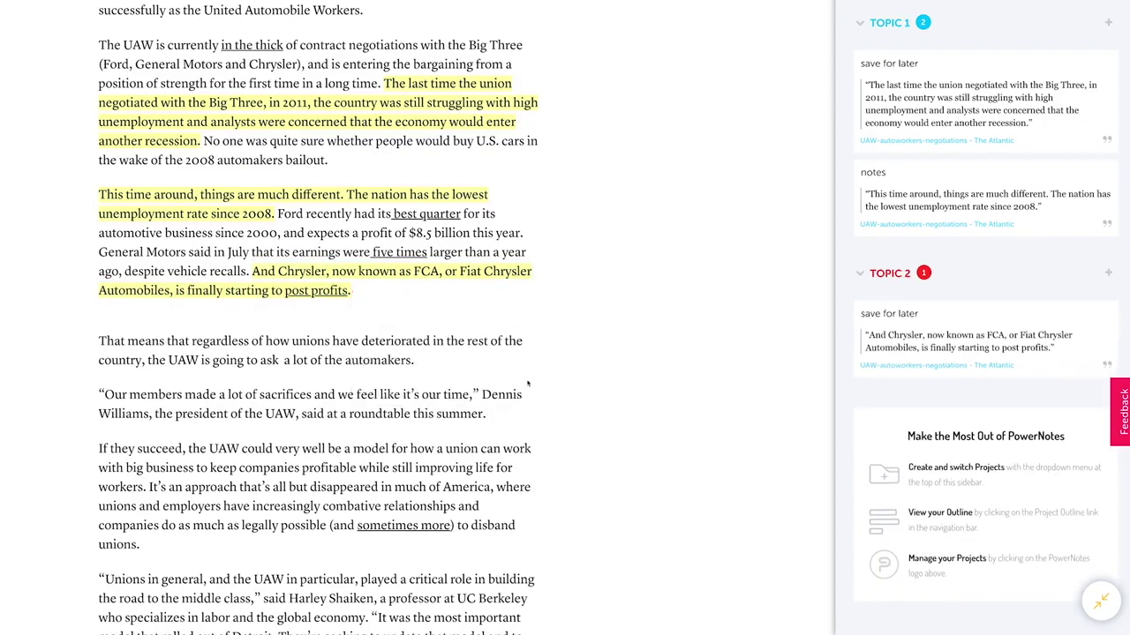
# - Save a 'research' comment, then file the Conservatives sentence under Topic 1 with a comment
pyautogui.scroll(-2, 613, 265)
pyautogui.scroll(-3, 615, 323)
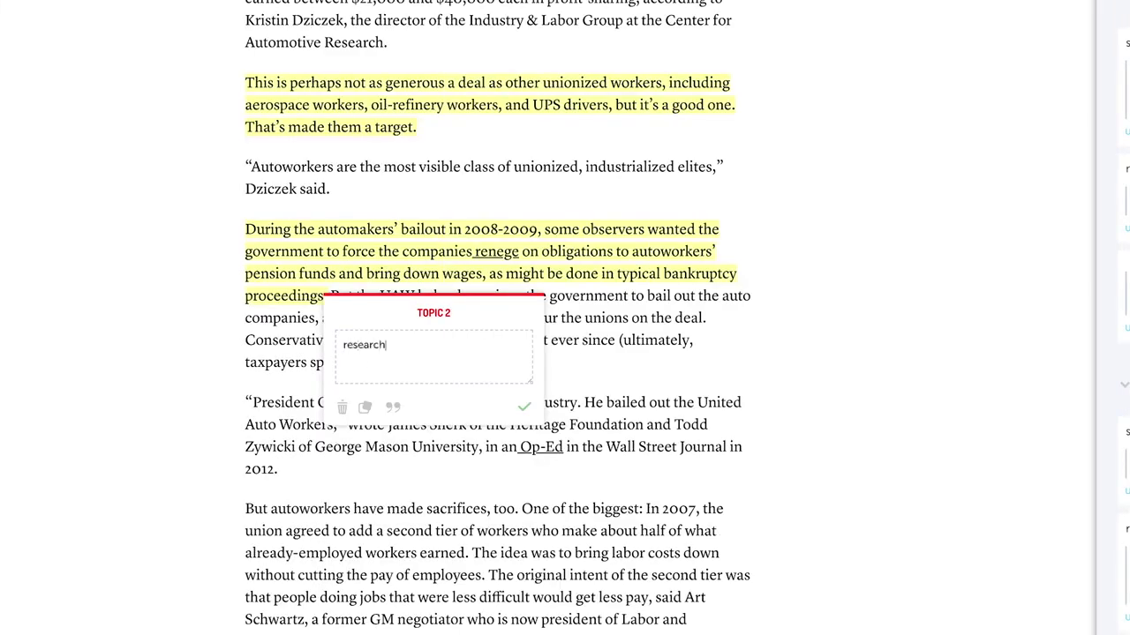
pyautogui.click(524, 409)
pyautogui.scroll(-2, 535, 389)
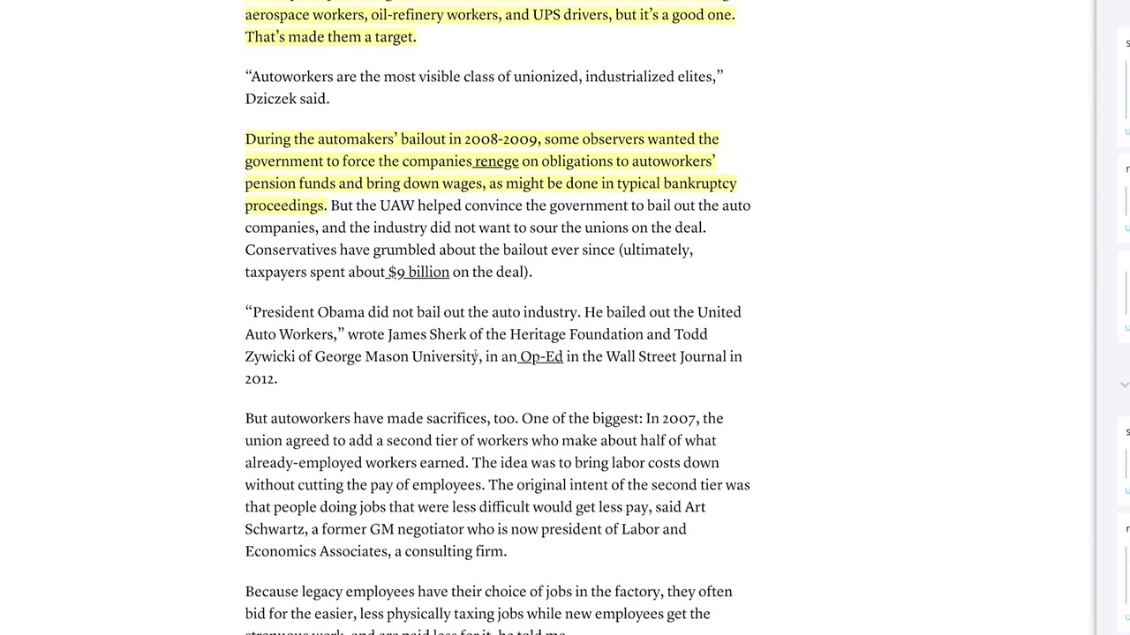
pyautogui.moveTo(248, 251); pyautogui.dragTo(534, 274)
pyautogui.click(582, 317)
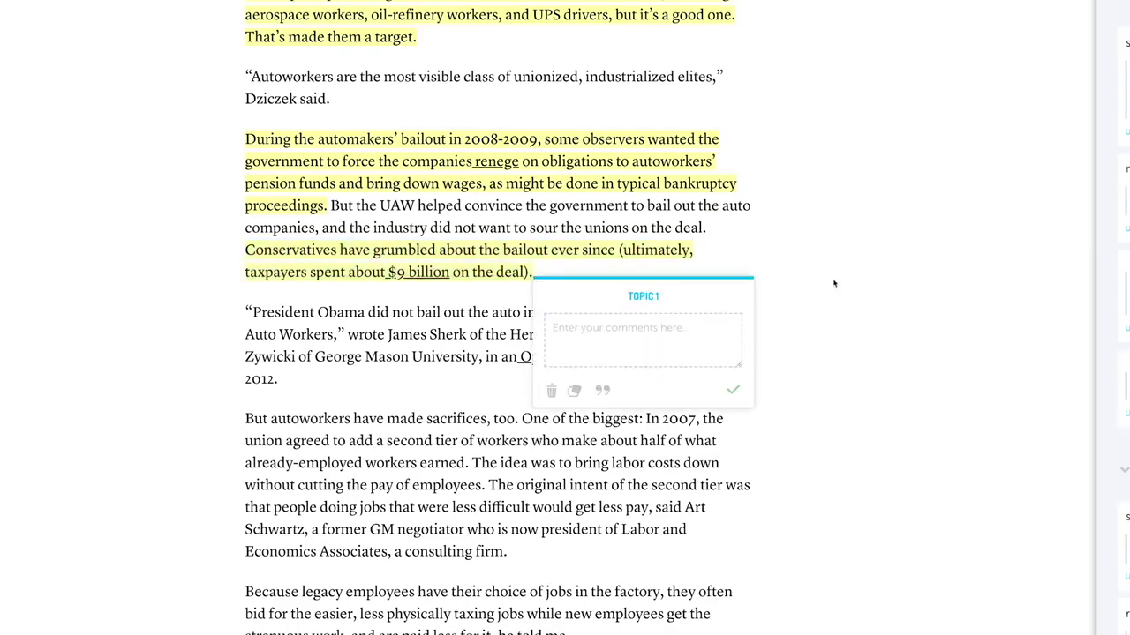
pyautogui.write('save for later')
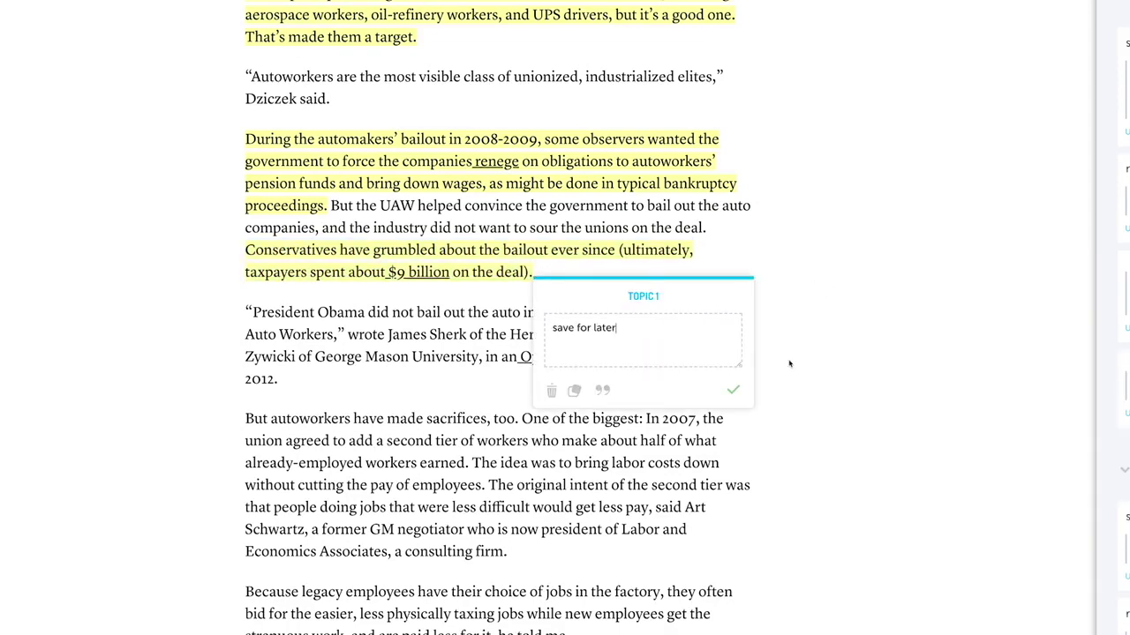
pyautogui.click(790, 331)
# - Scroll further down the article and select the 'One of the biggest' passage
pyautogui.scroll(-2, 806, 270)
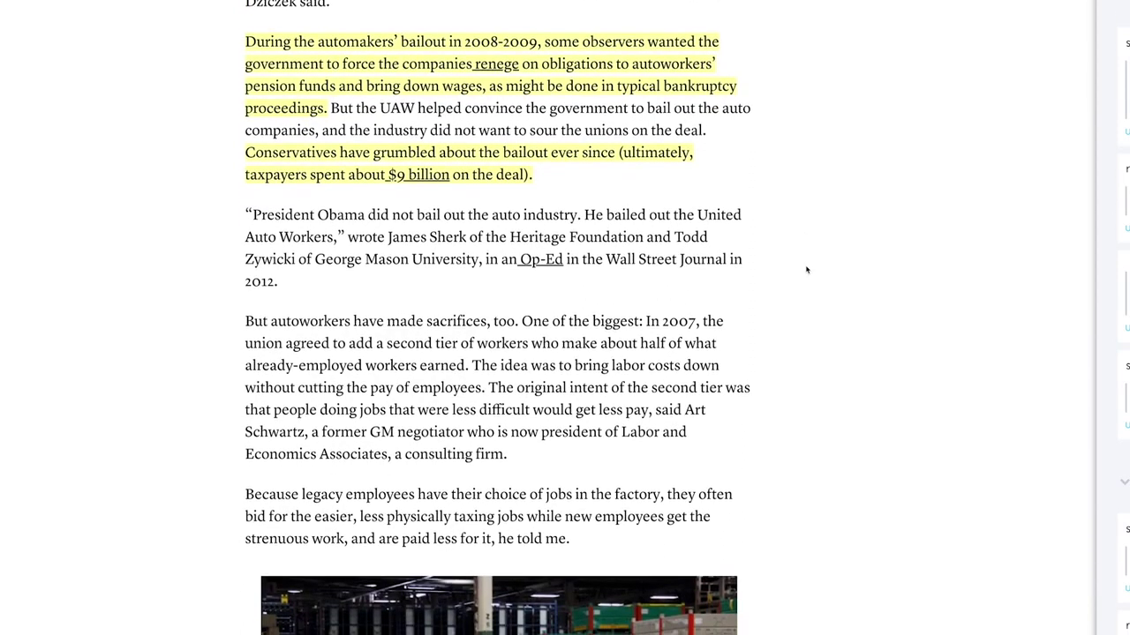
pyautogui.scroll(-1, 806, 270)
pyautogui.scroll(-1, 806, 270)
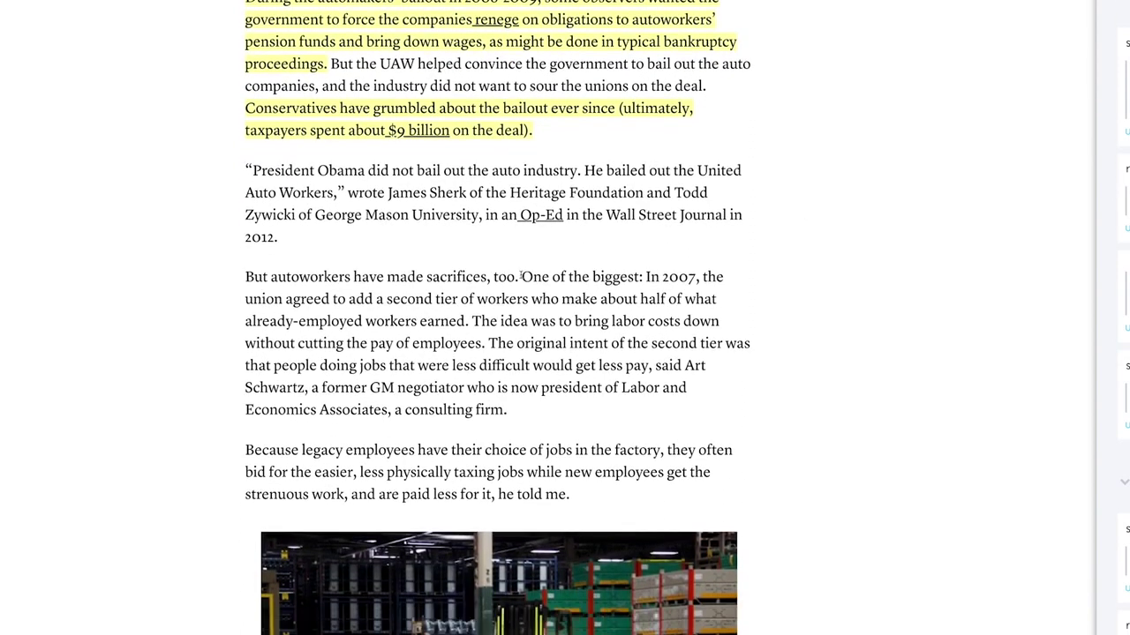
pyautogui.moveTo(526, 277); pyautogui.dragTo(484, 343)
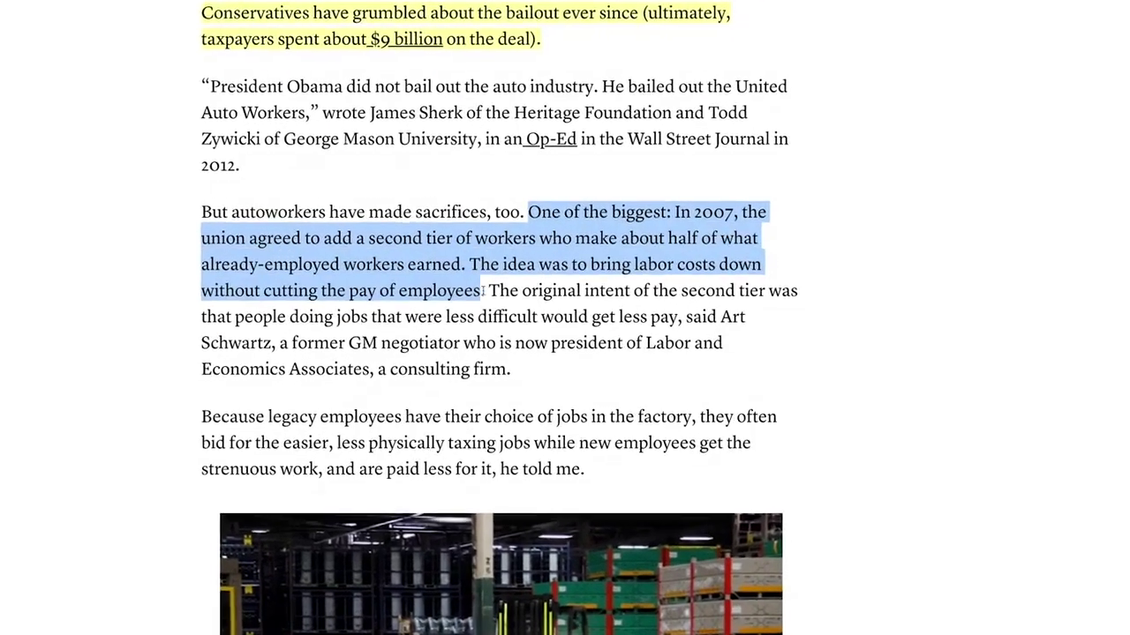
# - Create a new Project 1 topic named CURRENT EVENTS
pyautogui.click(563, 377)
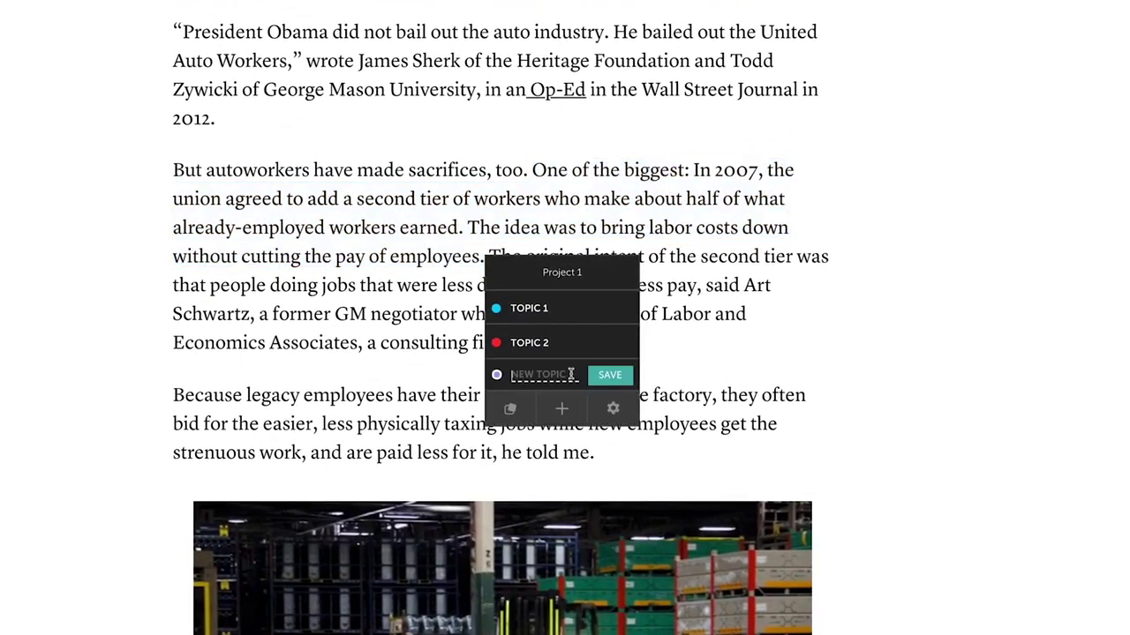
pyautogui.write('CURRENT EVENTS')
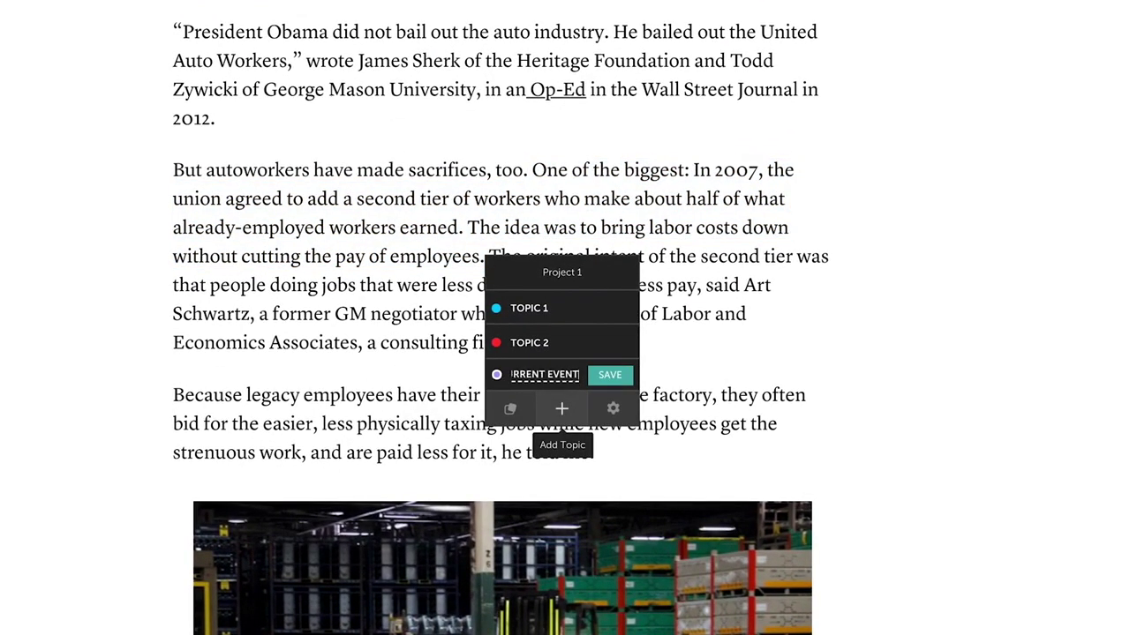
pyautogui.click(610, 375)
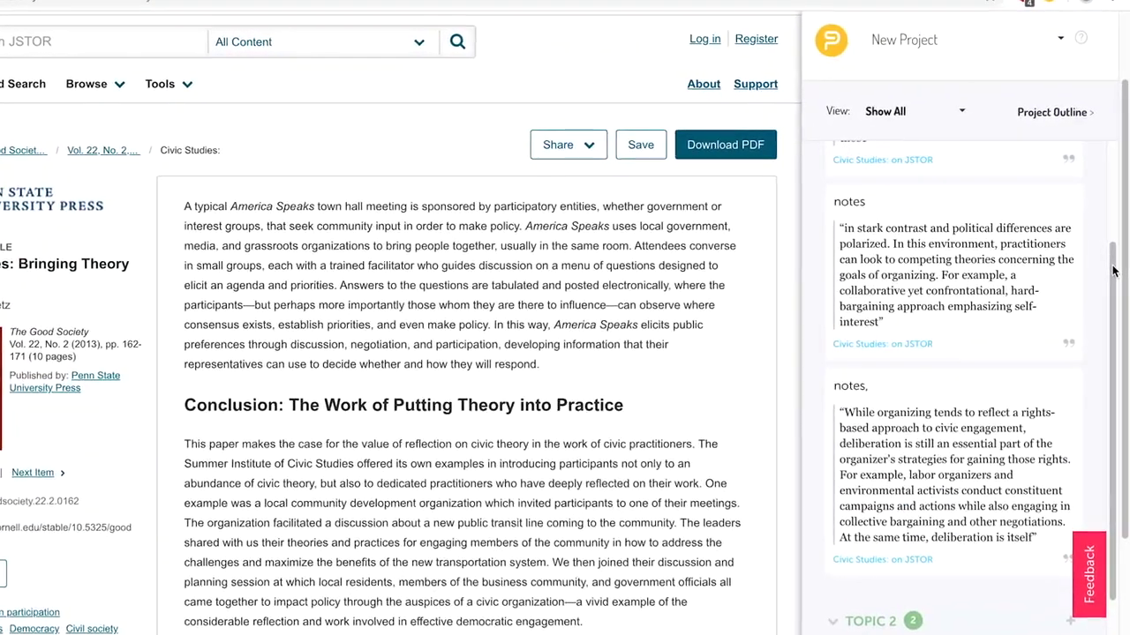
# - Rename TOPIC 1 to BACKGROUND and TOPIC 2 to ASSIGNMENTS in the sidebar
pyautogui.moveTo(1114, 268); pyautogui.dragTo(1068, 176)
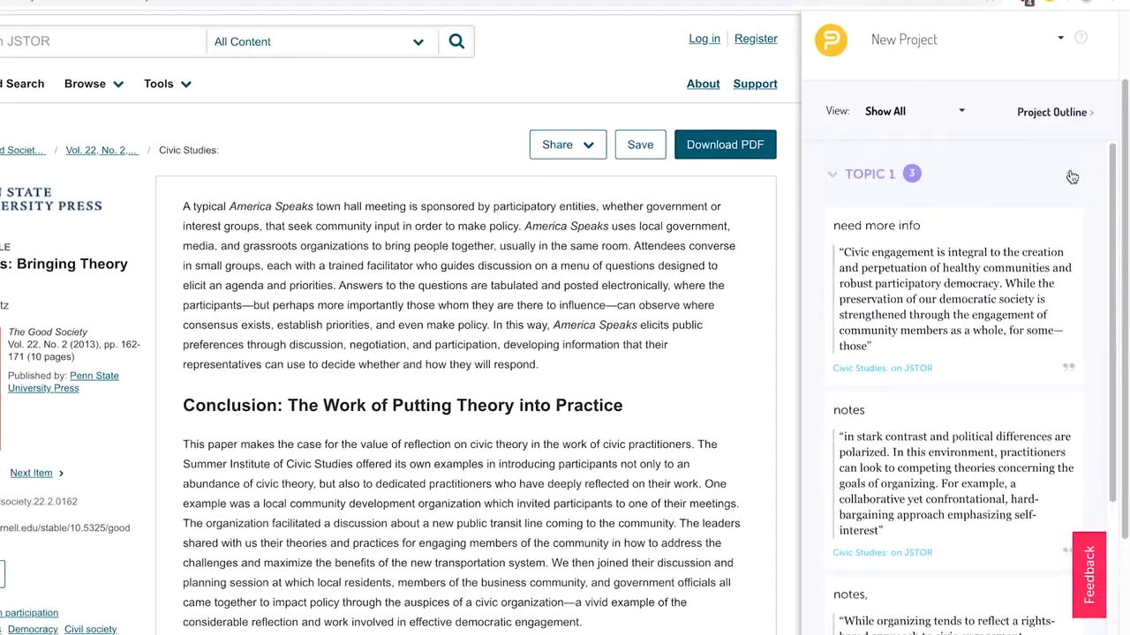
pyautogui.click(935, 177)
pyautogui.write('BACKGROUND')
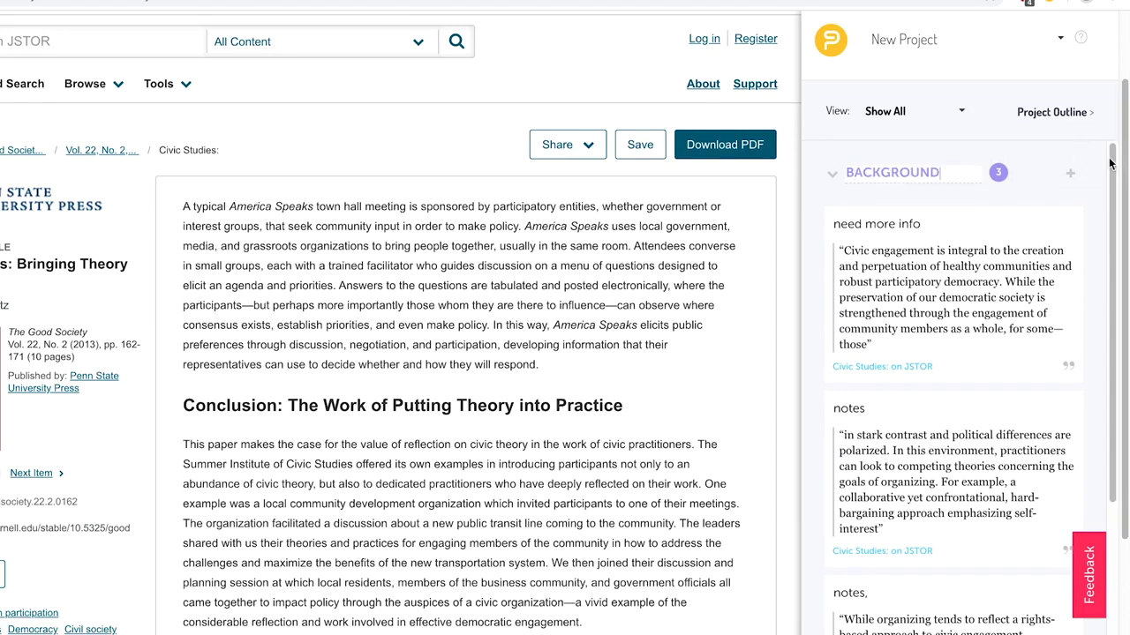
pyautogui.moveTo(1112, 165); pyautogui.dragTo(1112, 340)
pyautogui.click(937, 464)
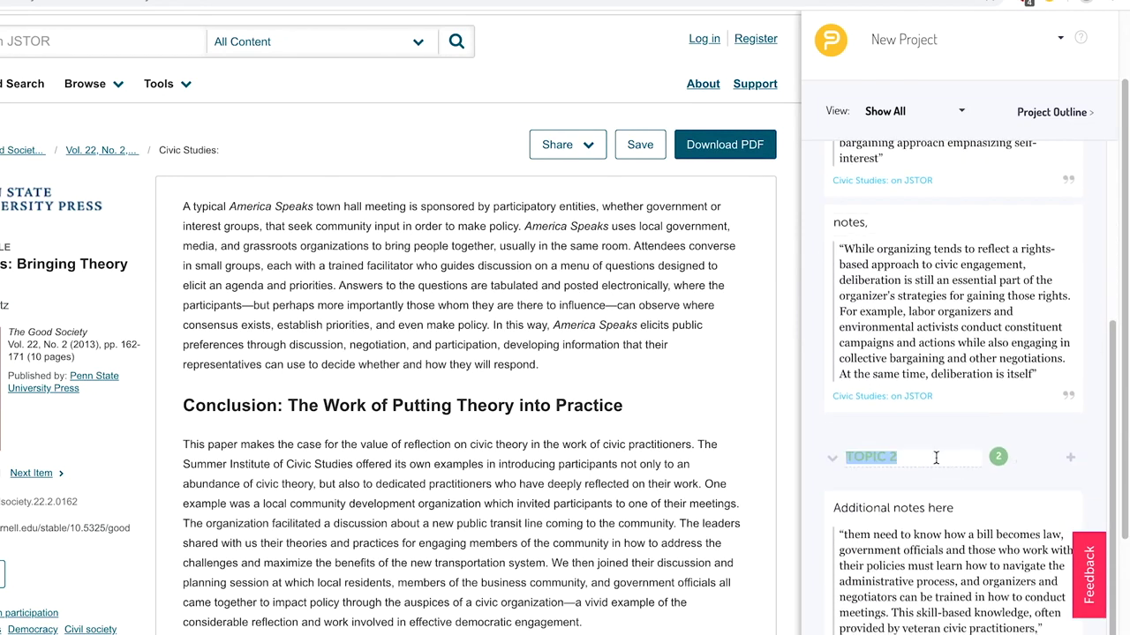
pyautogui.write('ASSIGNMENT')
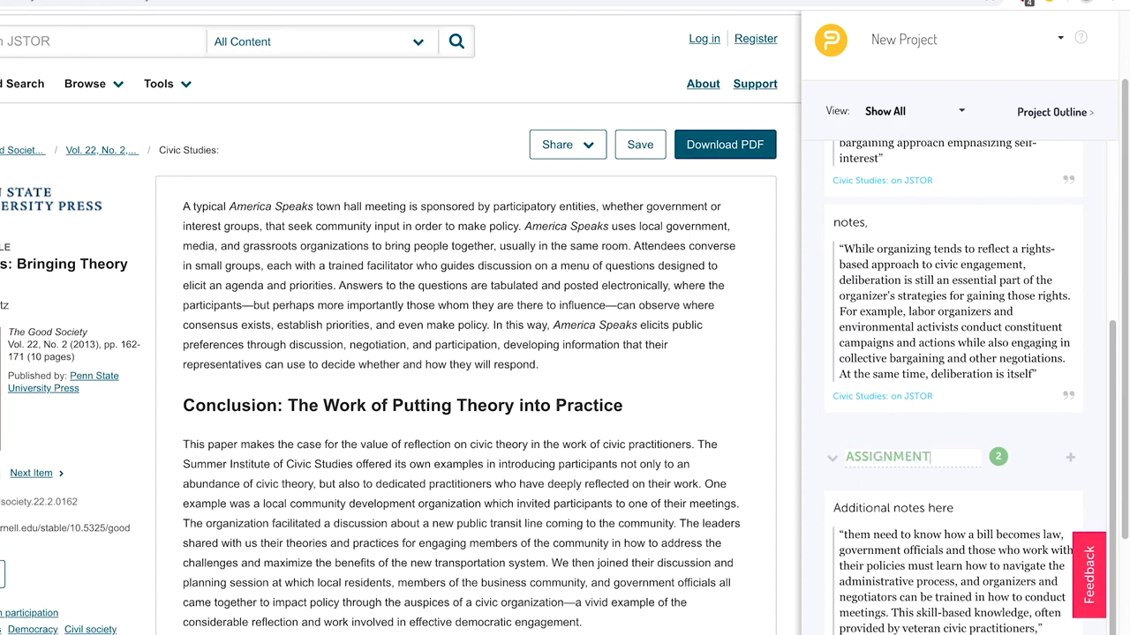
pyautogui.write('S')
pyautogui.click(1037, 465)
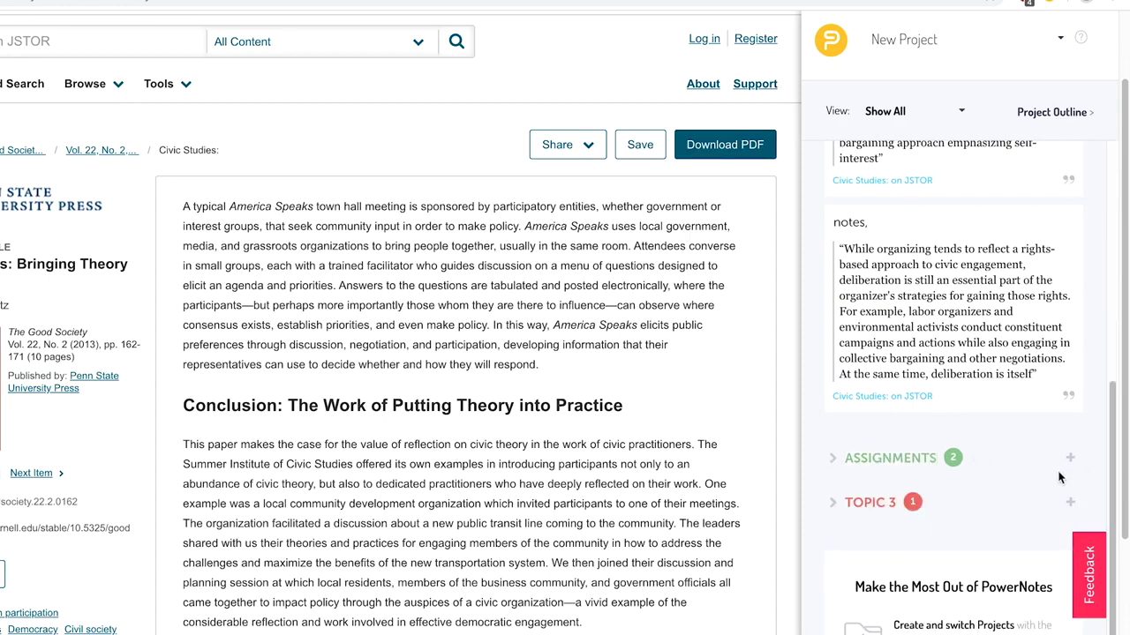
# - Add an 'Extra Notes' note under the BACKGROUND topic
pyautogui.moveTo(1112, 436); pyautogui.dragTo(1107, 166)
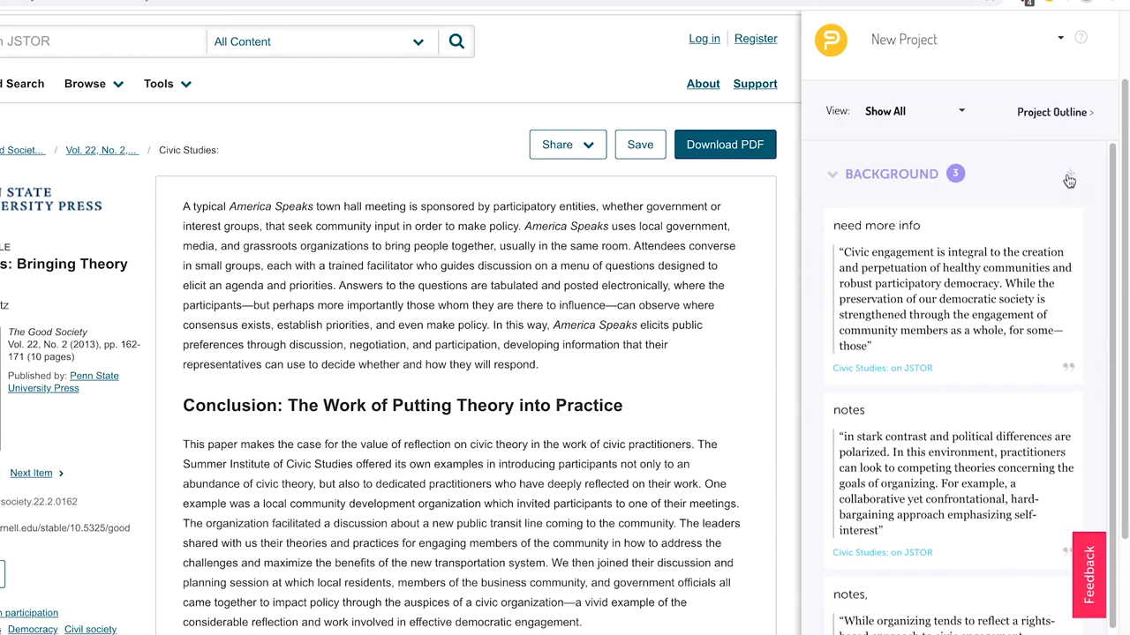
pyautogui.click(1070, 178)
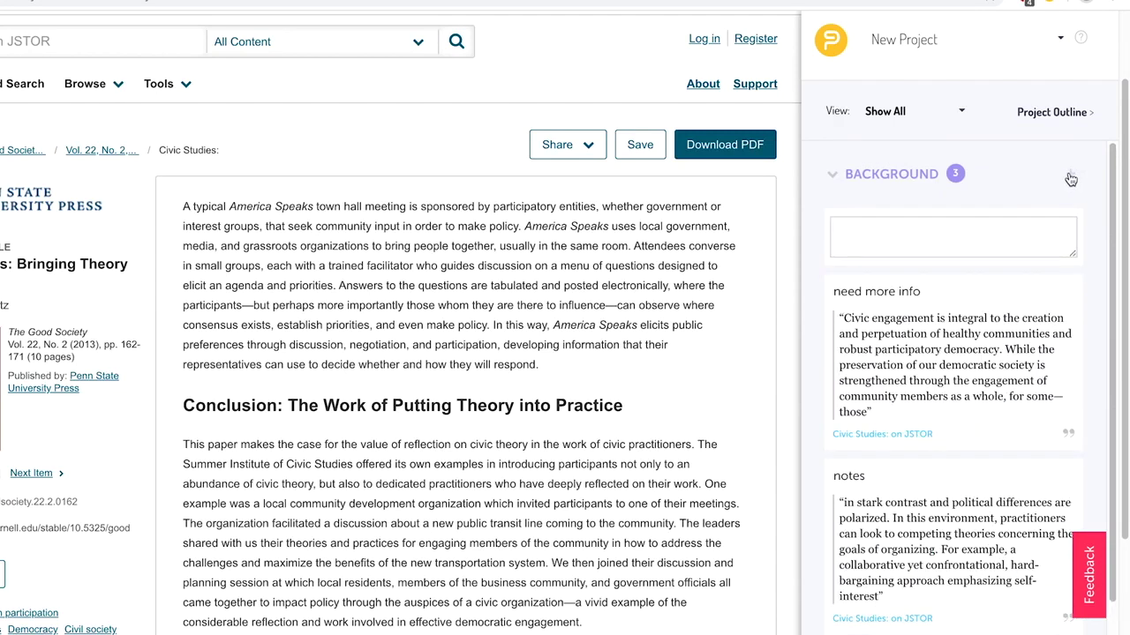
pyautogui.write('Extra Notes')
pyautogui.click(1015, 199)
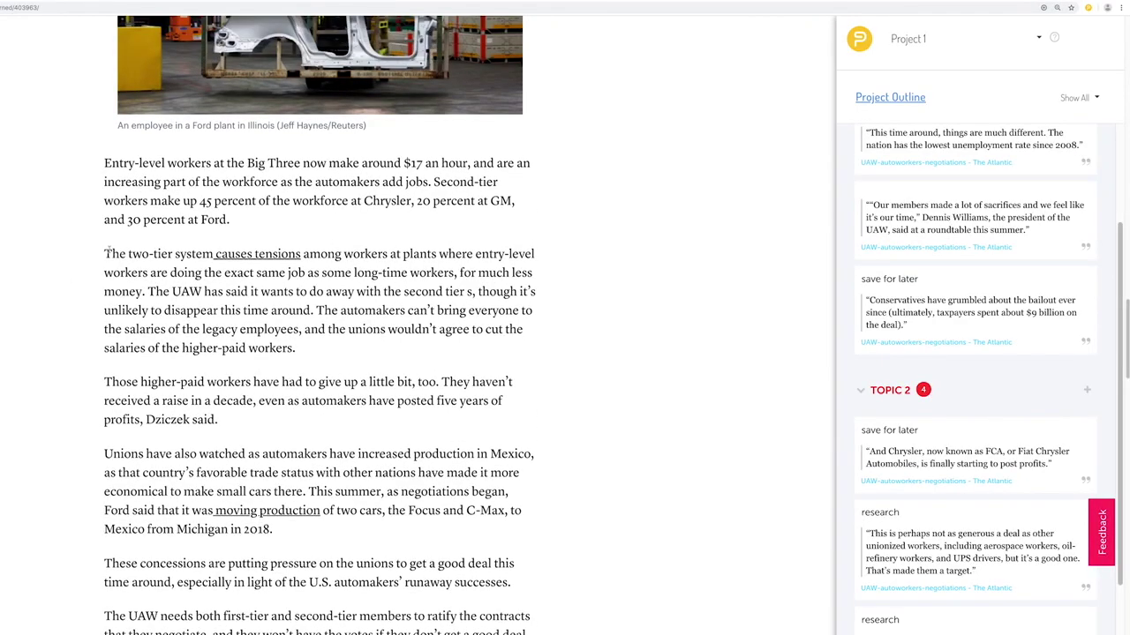
# - File the two-tier system sentence under Topic 1 with a comment
pyautogui.moveTo(105, 253); pyautogui.dragTo(144, 292)
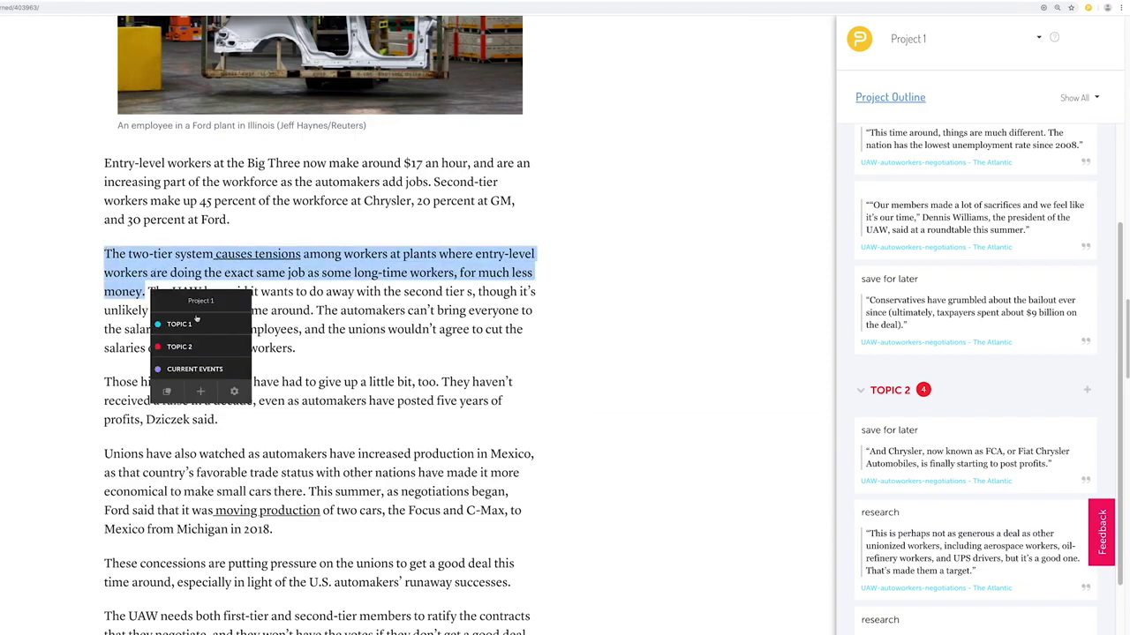
pyautogui.click(196, 322)
pyautogui.write('more notes')
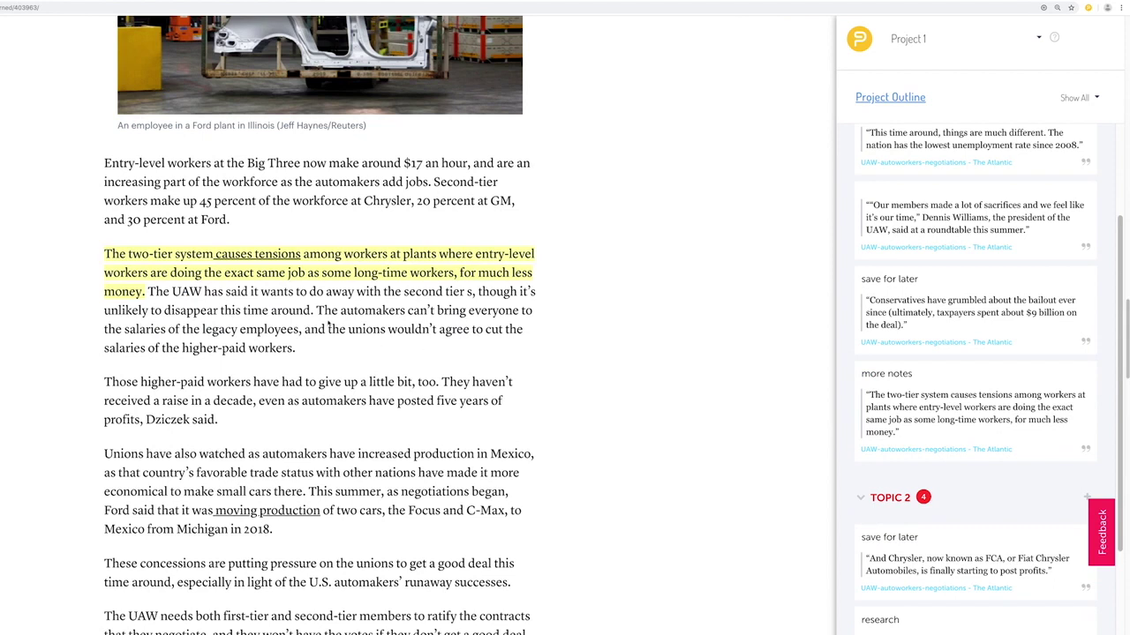
# - Highlight the passage about automakers and legacy salaries under TOPIC 1
pyautogui.moveTo(317, 309); pyautogui.dragTo(295, 348)
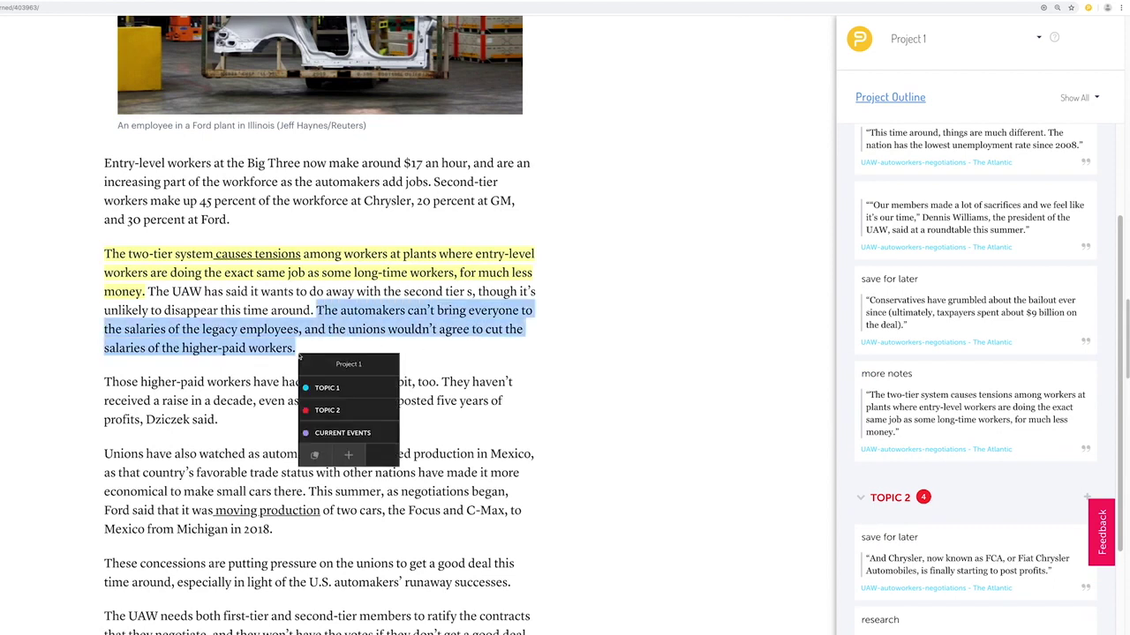
pyautogui.click(332, 392)
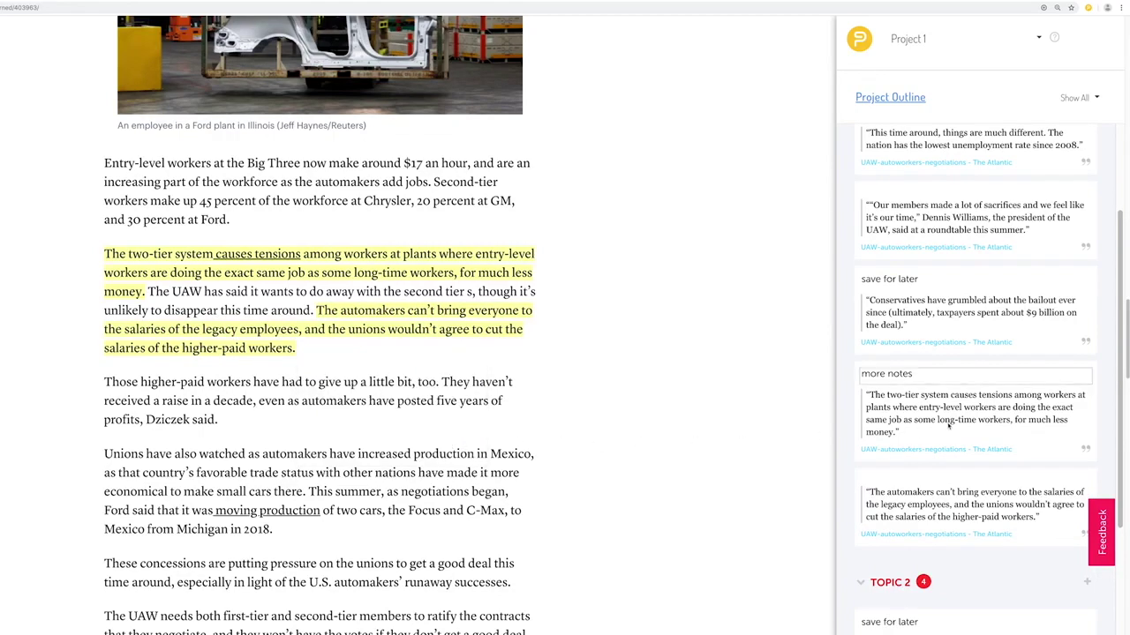
pyautogui.scroll(-3, 1107, 429)
pyautogui.scroll(-1, 1109, 429)
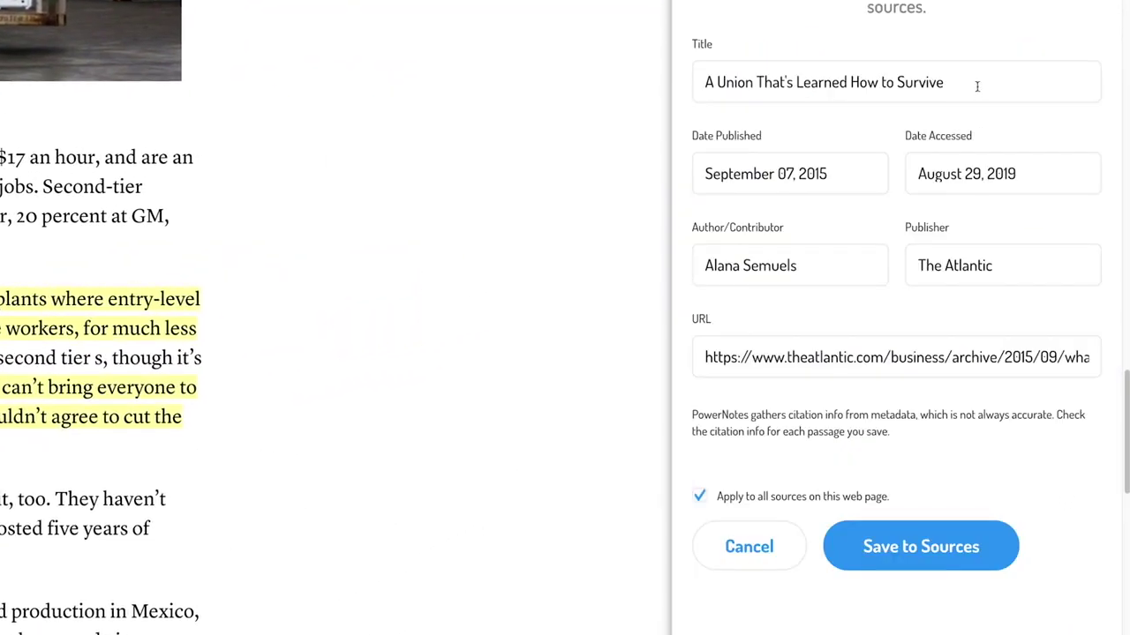
# - Review the Date Published and Author values in the citation form, leaving them unchanged
pyautogui.click(868, 181)
pyautogui.moveTo(821, 181); pyautogui.dragTo(698, 176)
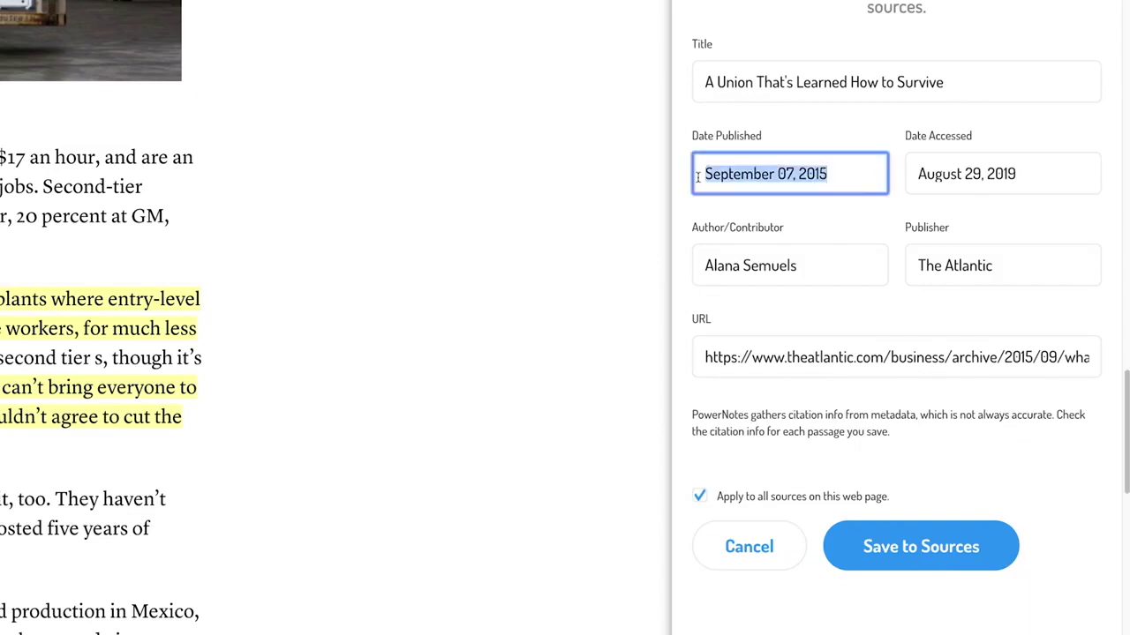
pyautogui.click(810, 267)
pyautogui.moveTo(810, 267); pyautogui.dragTo(697, 269)
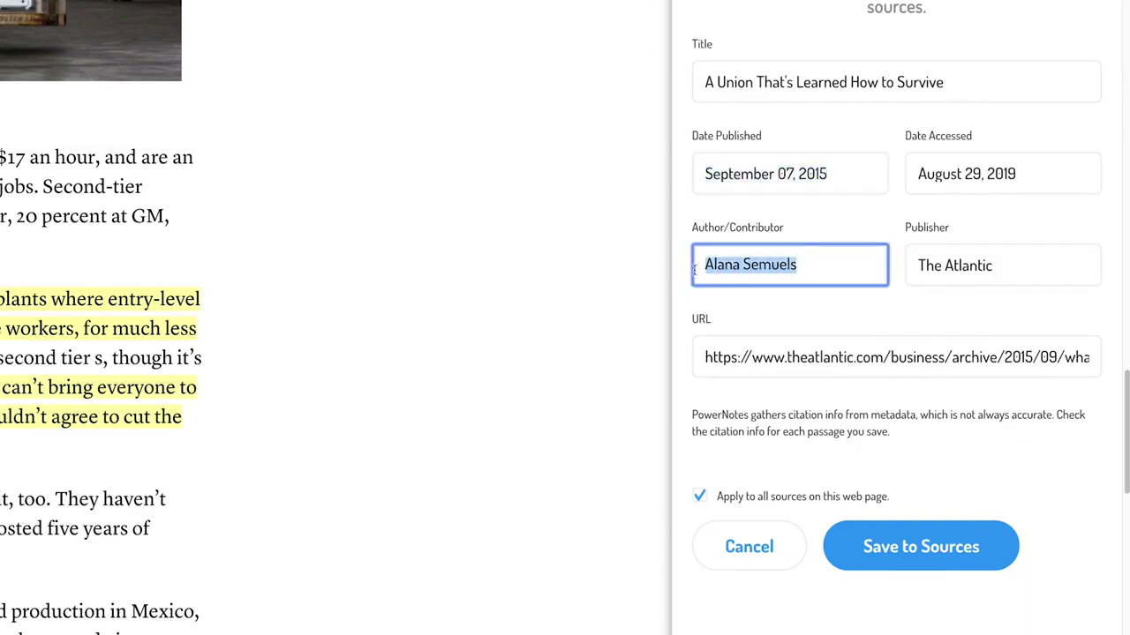
pyautogui.scroll(15, 512, 291)
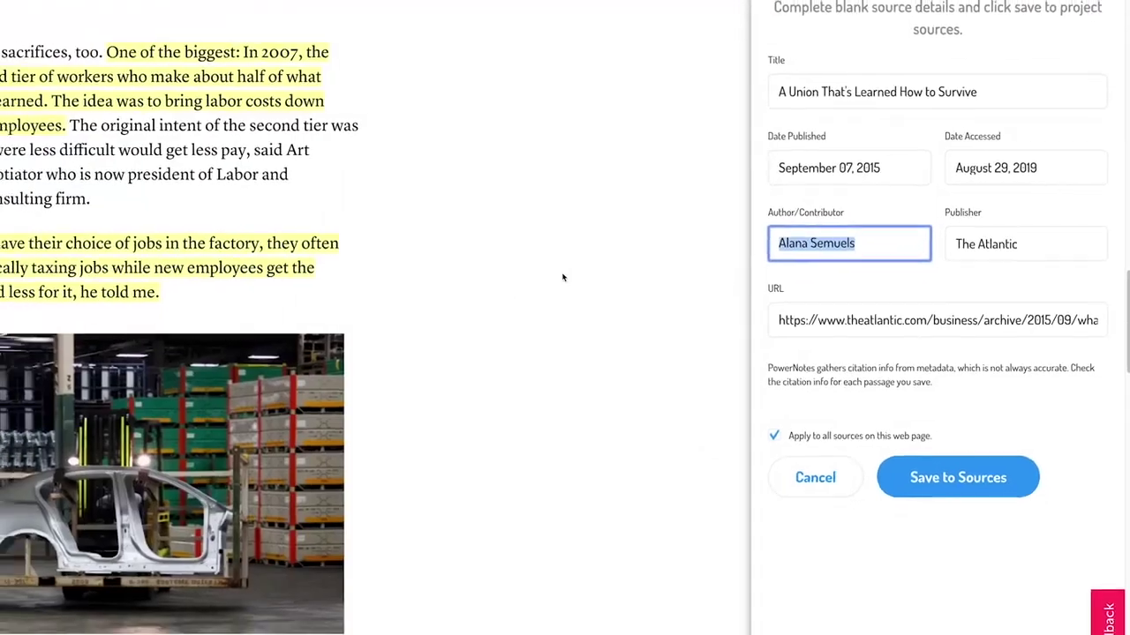
pyautogui.scroll(10, 656, 254)
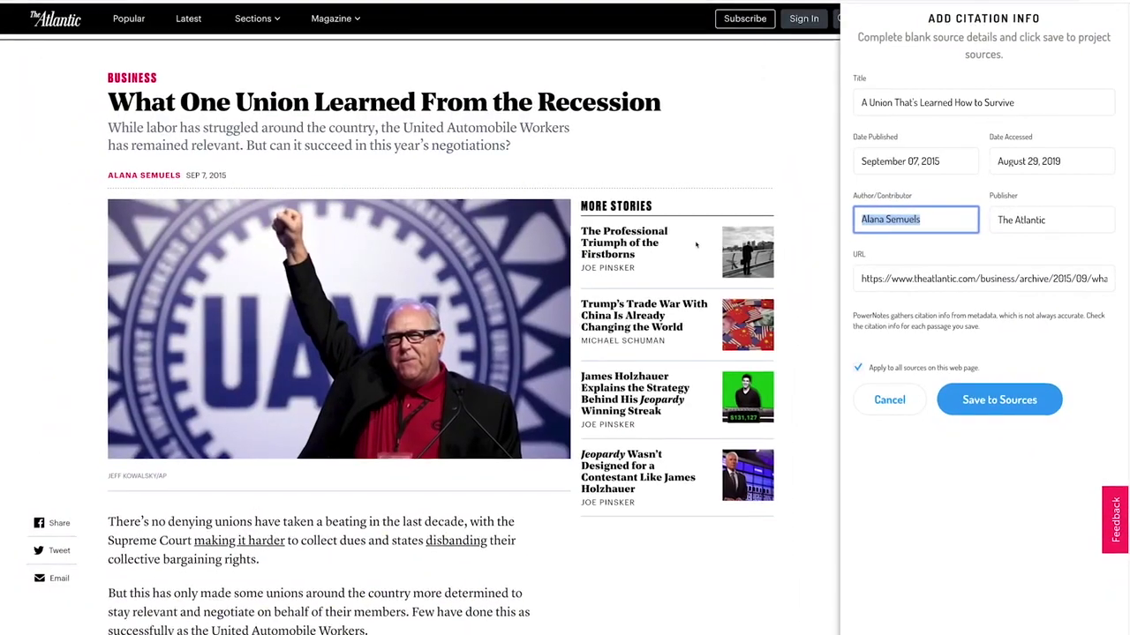
pyautogui.click(104, 178)
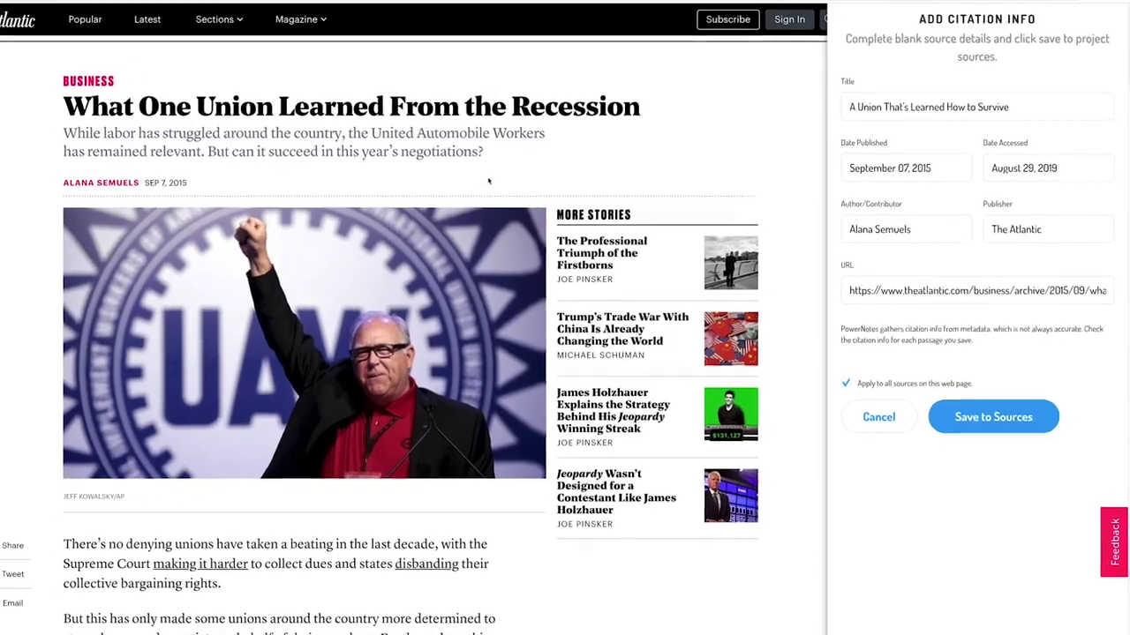
# - Tick 'Apply to all sources on this web page' and save the citation to sources
pyautogui.scroll(-10, 503, 205)
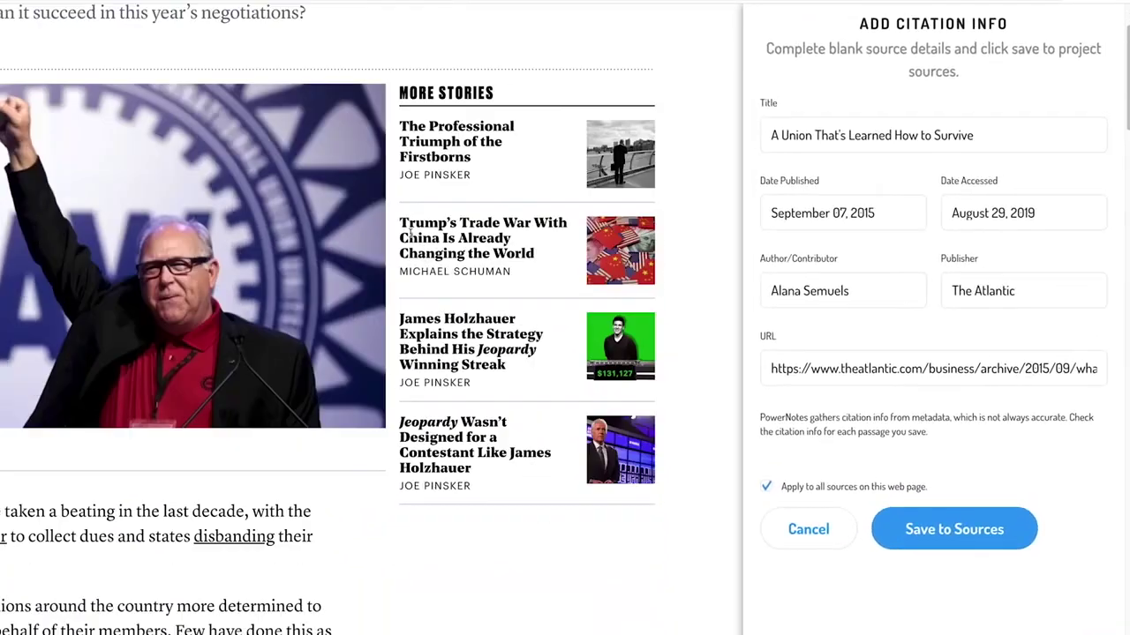
pyautogui.scroll(-15, 366, 253)
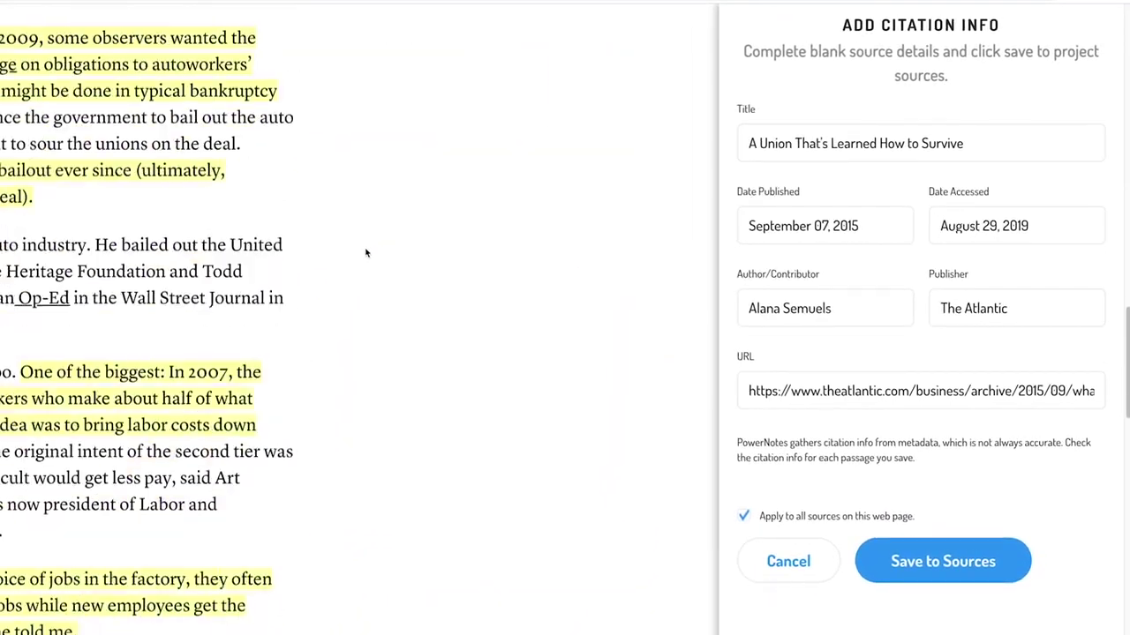
pyautogui.scroll(-1, 367, 253)
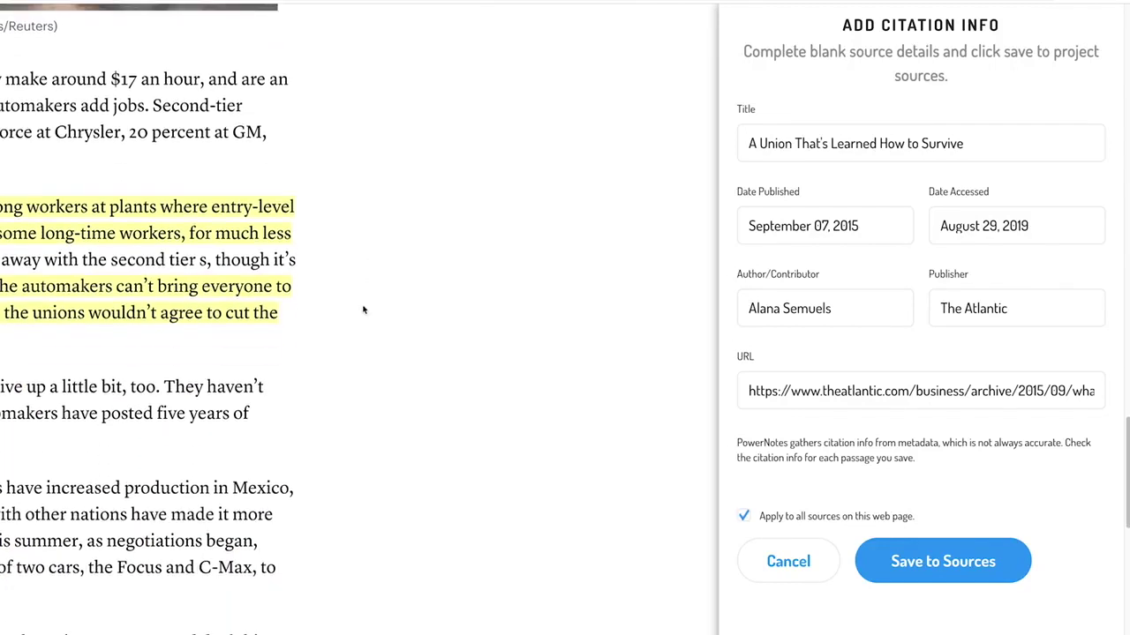
pyautogui.click(745, 522)
pyautogui.click(952, 574)
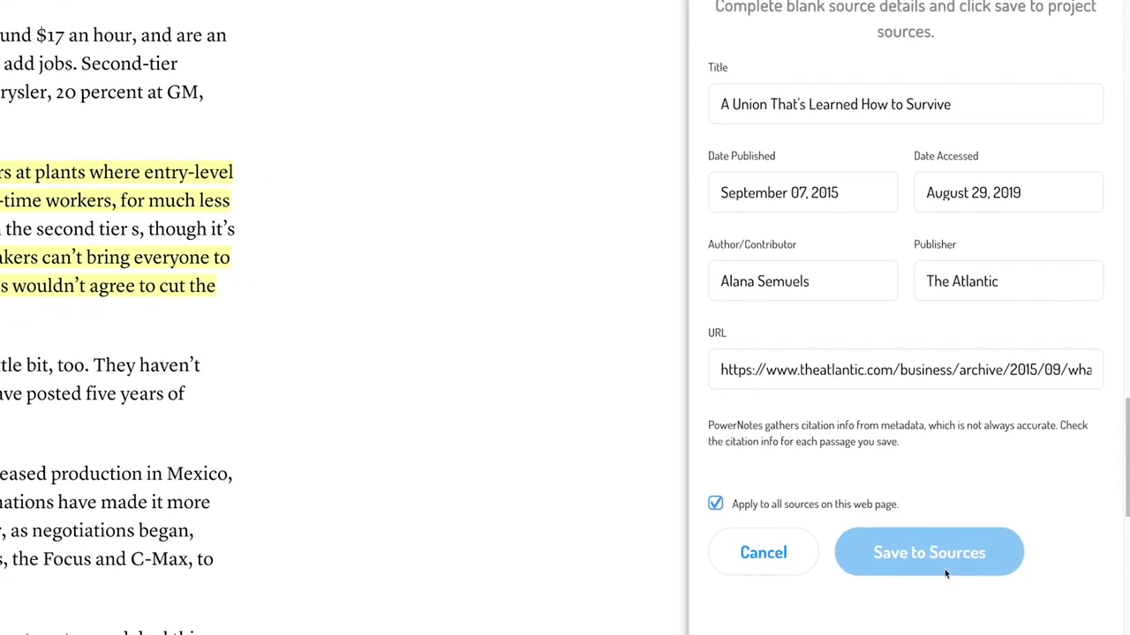
pyautogui.scroll(-8, 909, 524)
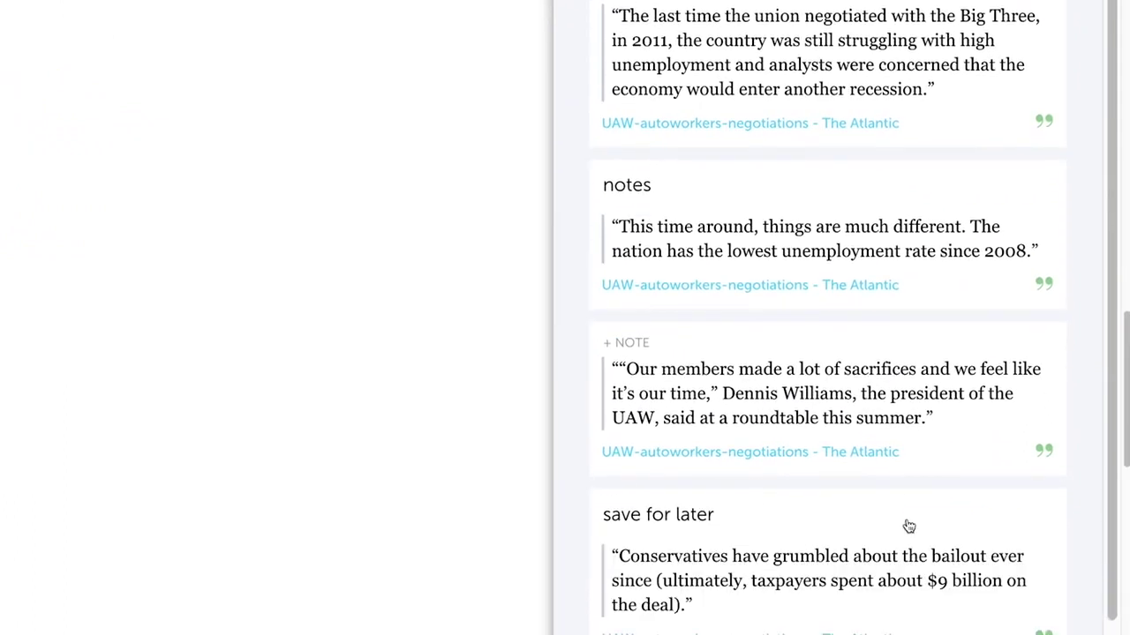
pyautogui.scroll(-1, 909, 524)
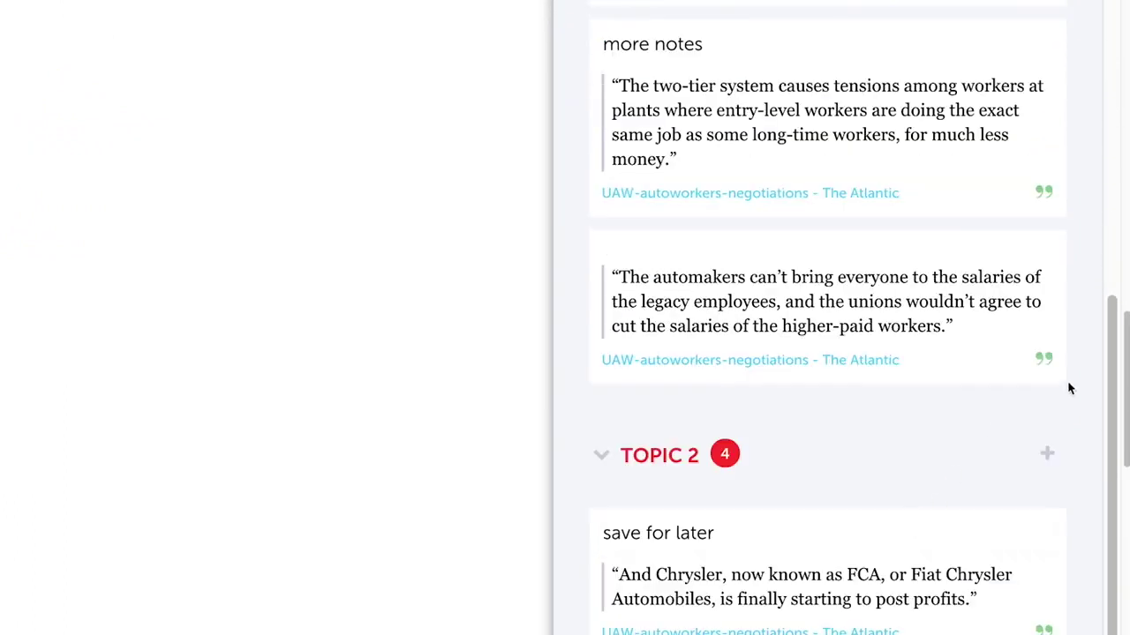
# - Highlight the 'fidelity to a small group… principles' passage under a topic with the comment 'note'
pyautogui.scroll(-10, 789, 311)
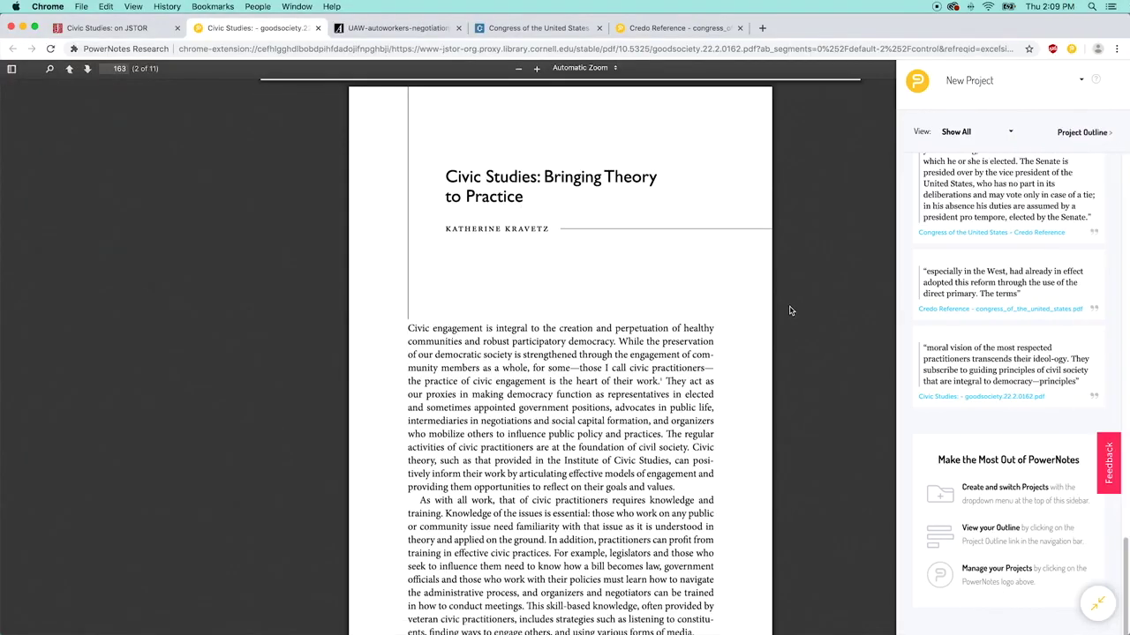
pyautogui.scroll(-1, 792, 311)
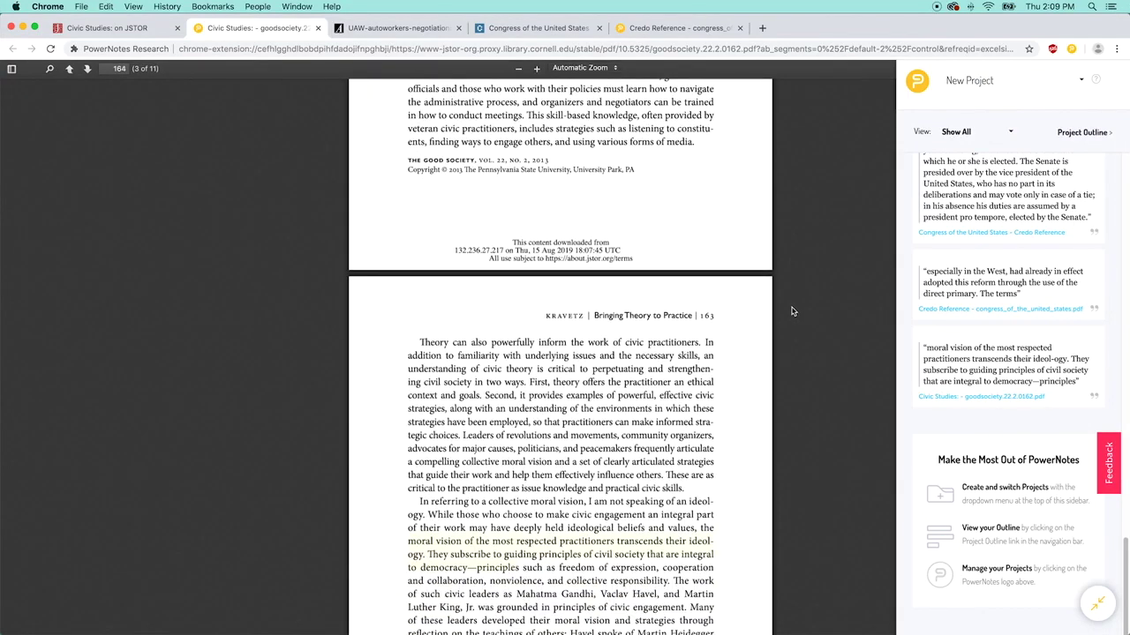
pyautogui.scroll(-20, 794, 312)
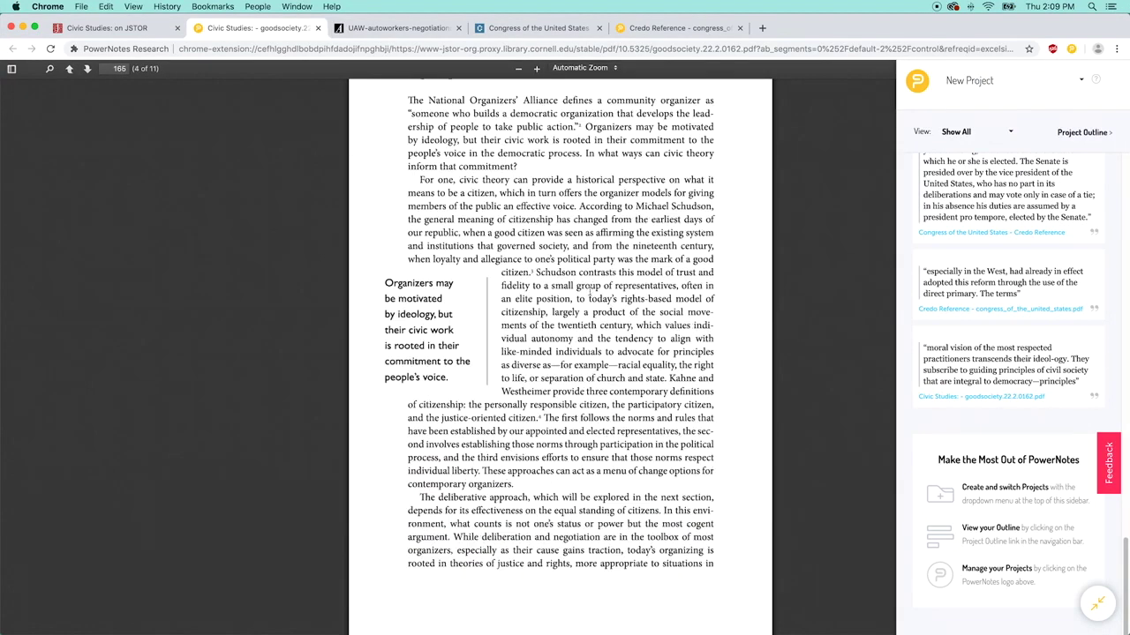
pyautogui.moveTo(502, 285); pyautogui.dragTo(712, 352)
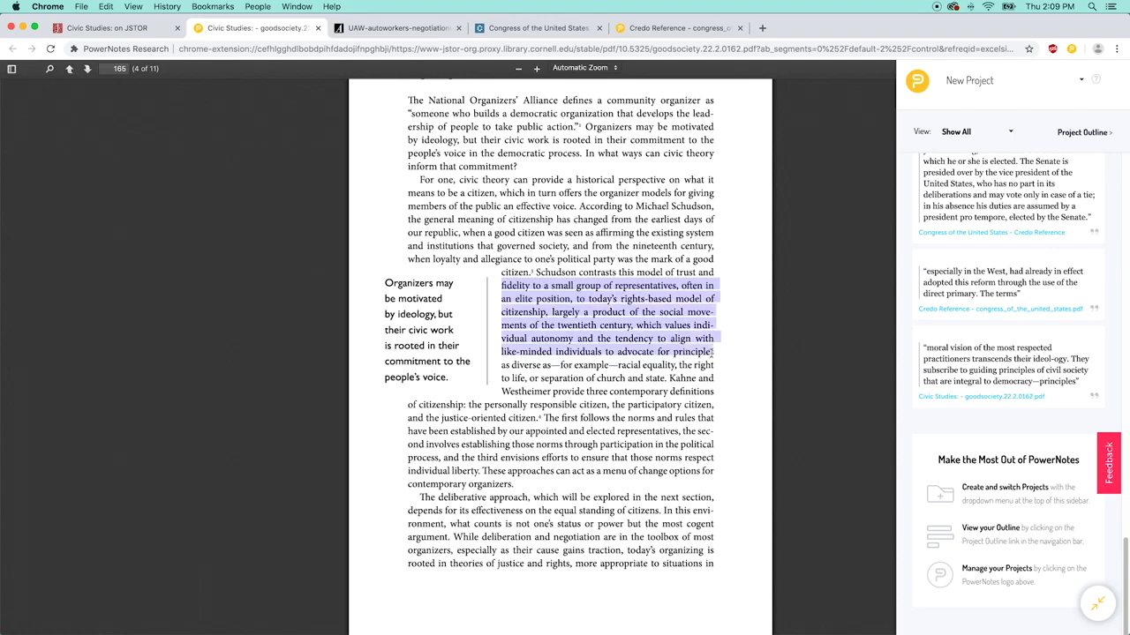
pyautogui.click(741, 413)
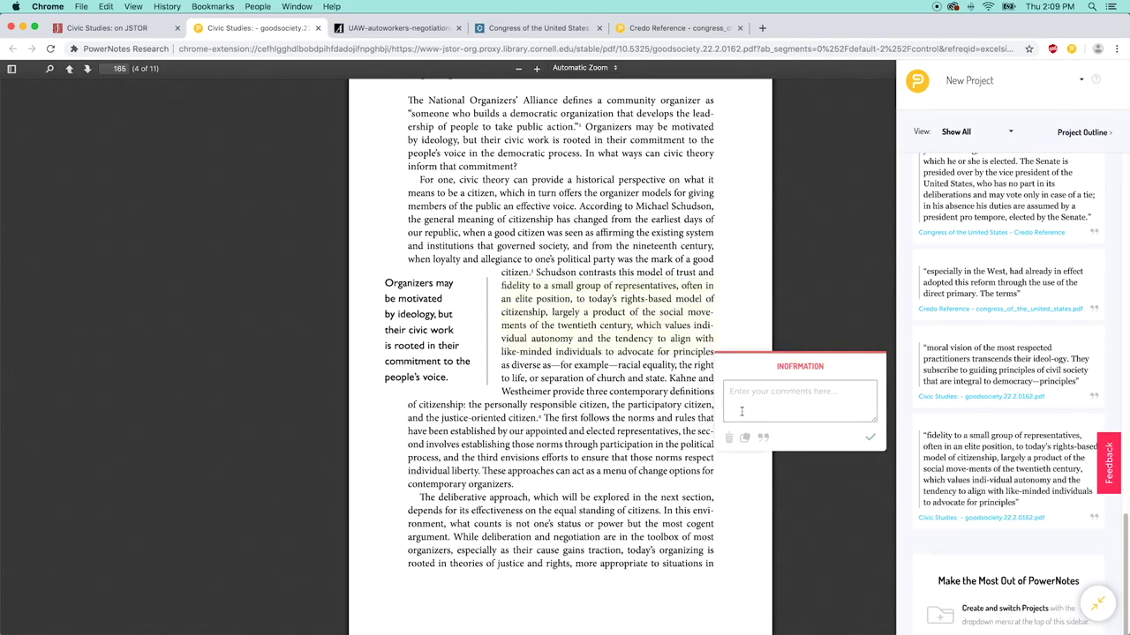
pyautogui.write('notes')
pyautogui.press('Return')
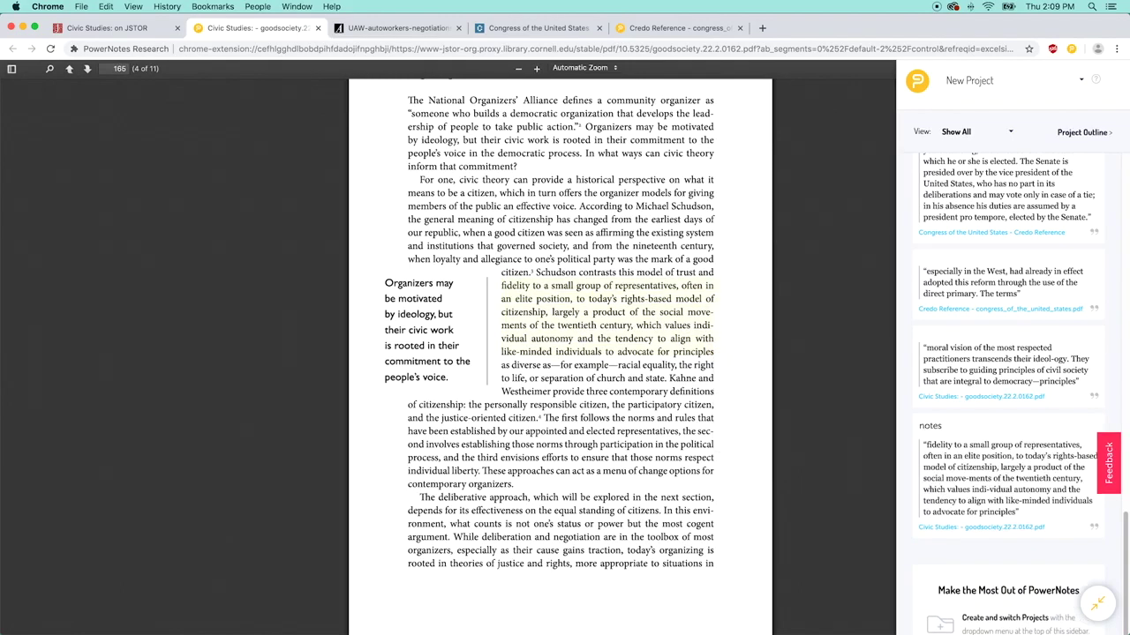
pyautogui.scroll(-3, 739, 353)
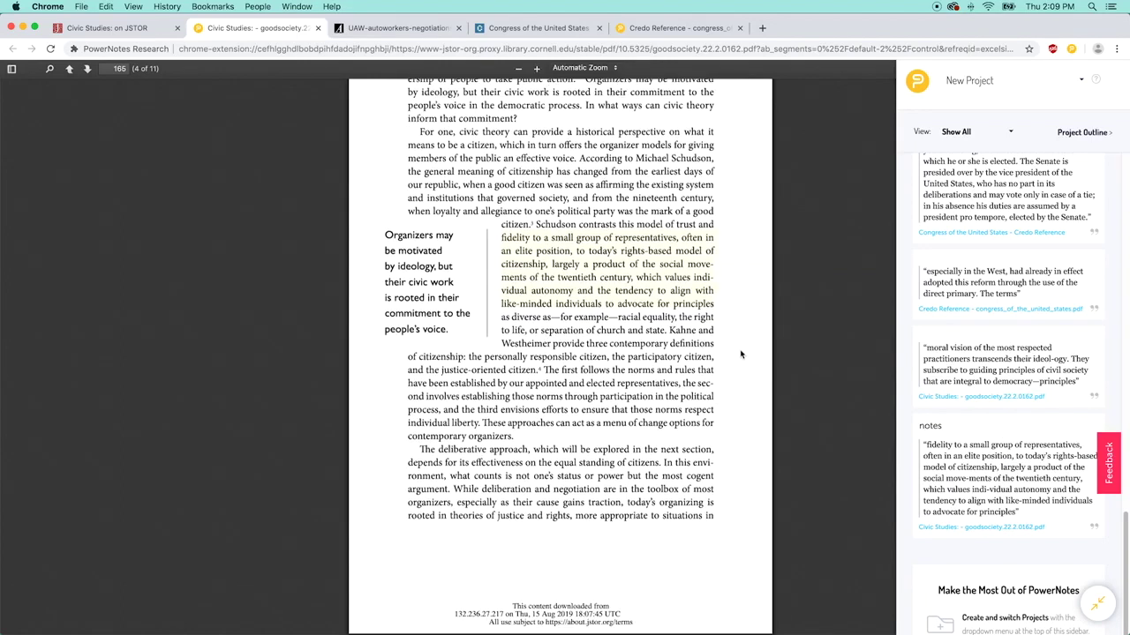
pyautogui.scroll(-2, 739, 353)
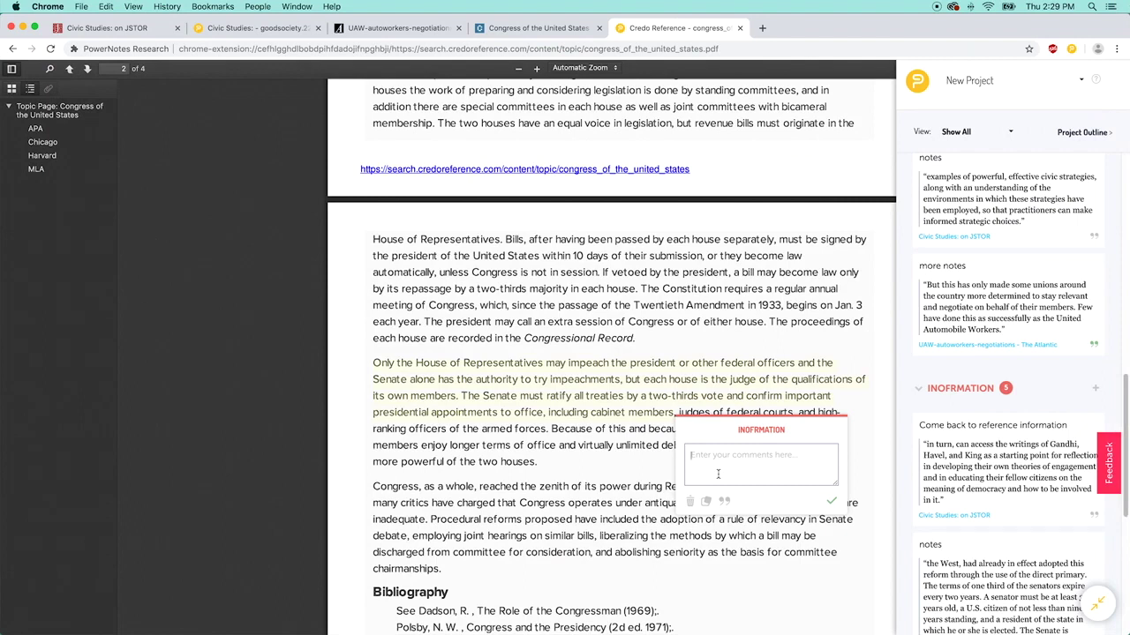
# - Save a comment beginning 'Mor' on the Congress PDF highlight
pyautogui.write('More notes needed')
pyautogui.click(834, 503)
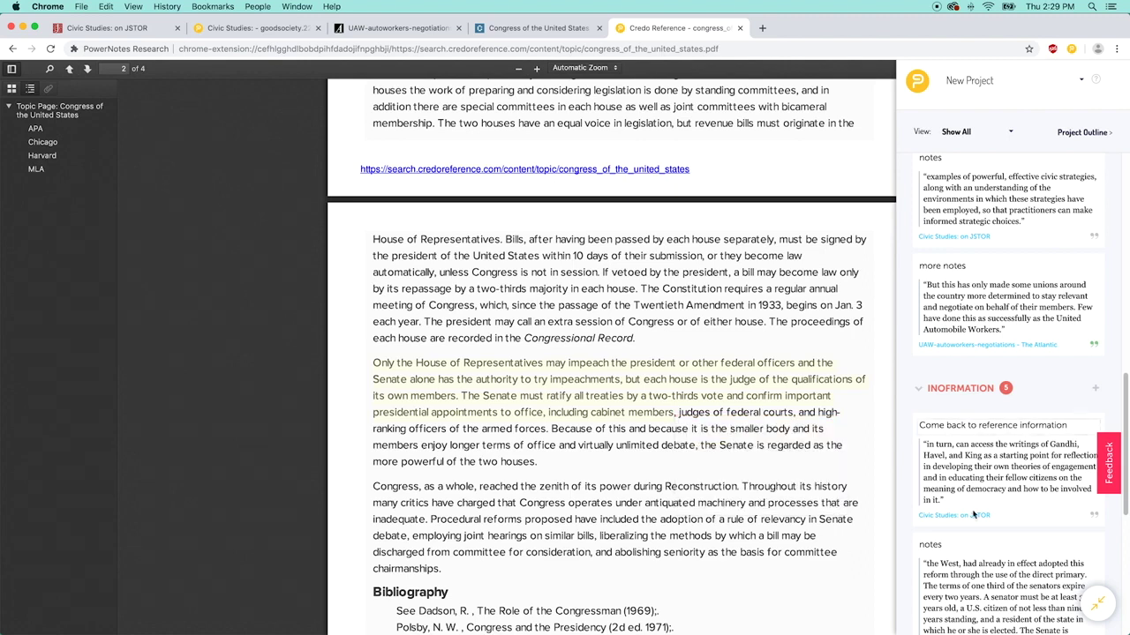
pyautogui.scroll(-3, 1006, 520)
pyautogui.scroll(-5, 1006, 521)
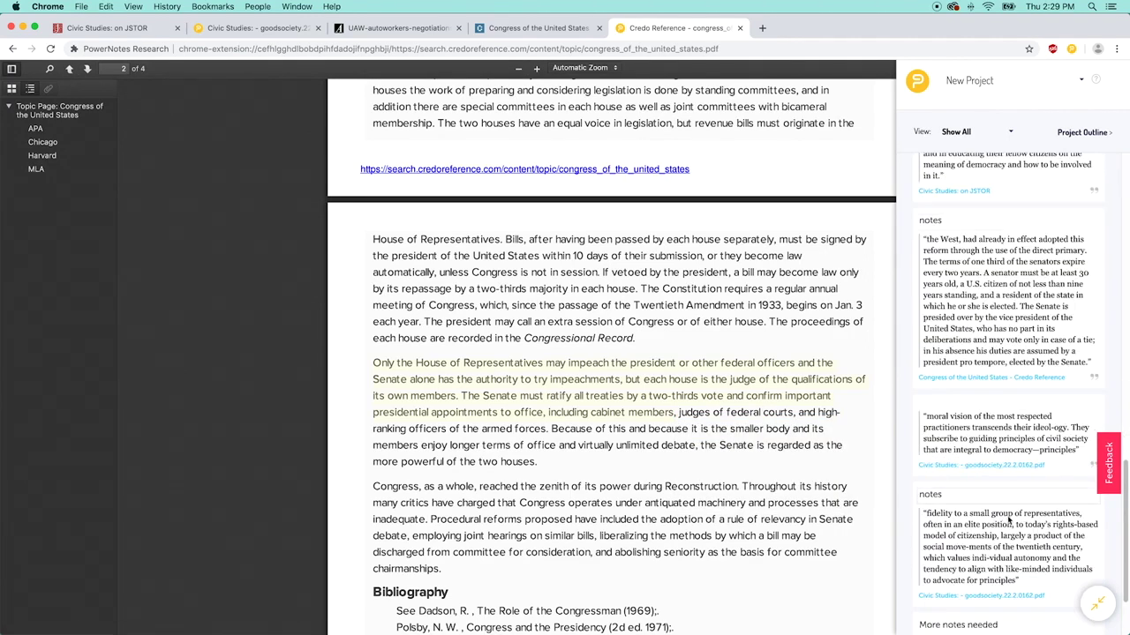
# - Open the add-citation form and jump to the PDF's MLA citation
pyautogui.scroll(-3, 1008, 520)
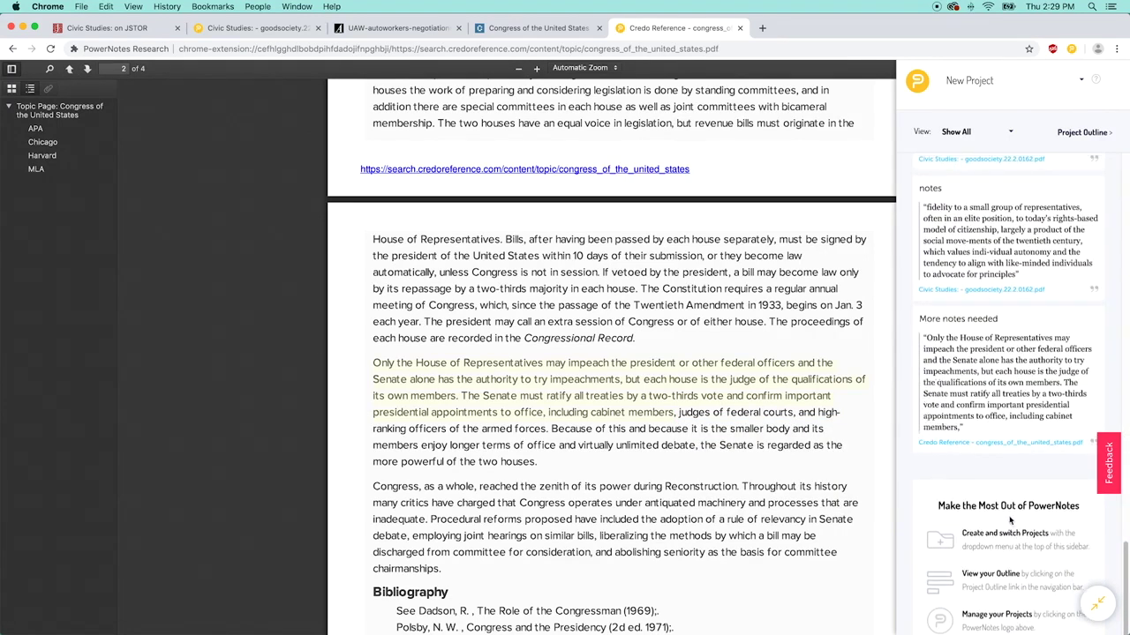
pyautogui.click(1093, 454)
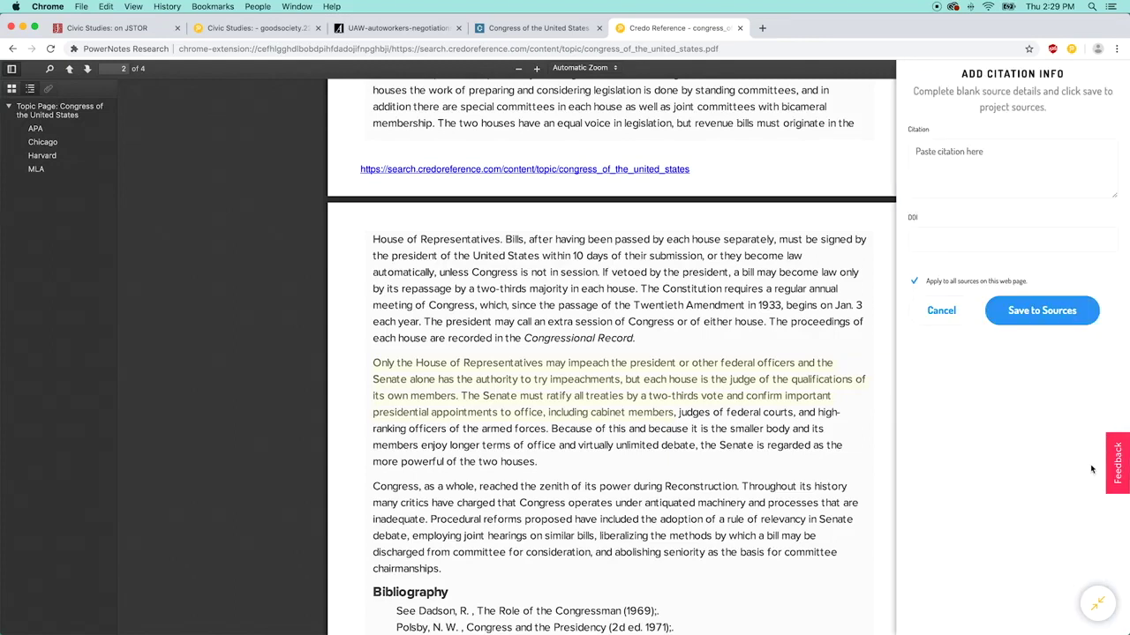
pyautogui.click(49, 170)
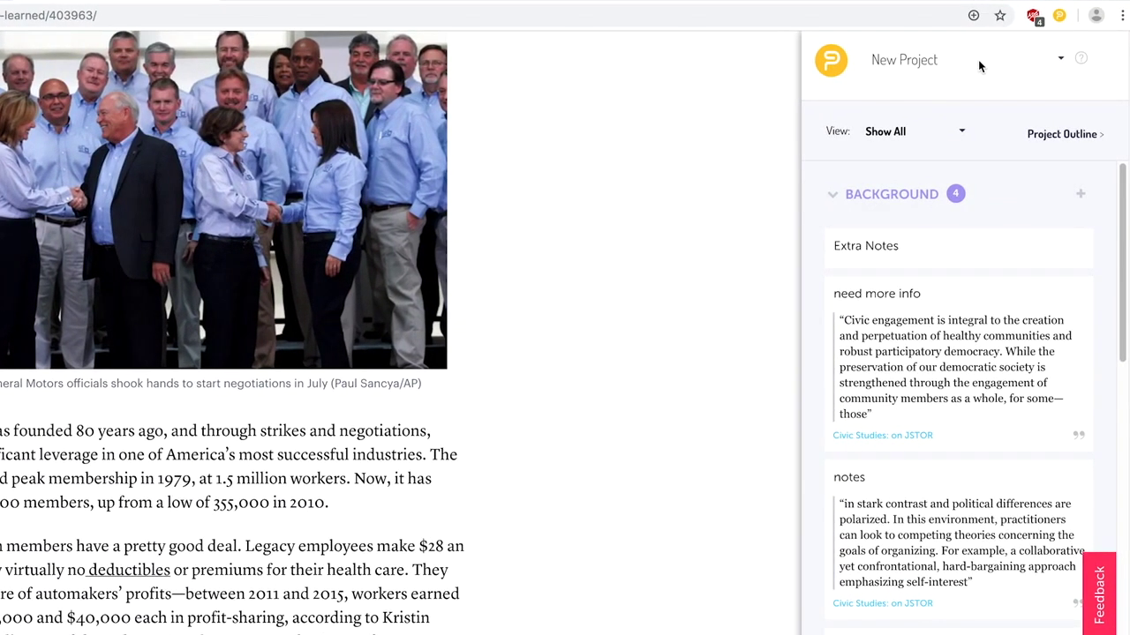
# - Check the project list and view options, then open the New Project outline page
pyautogui.click(1059, 60)
pyautogui.click(895, 134)
pyautogui.click(962, 132)
pyautogui.click(988, 114)
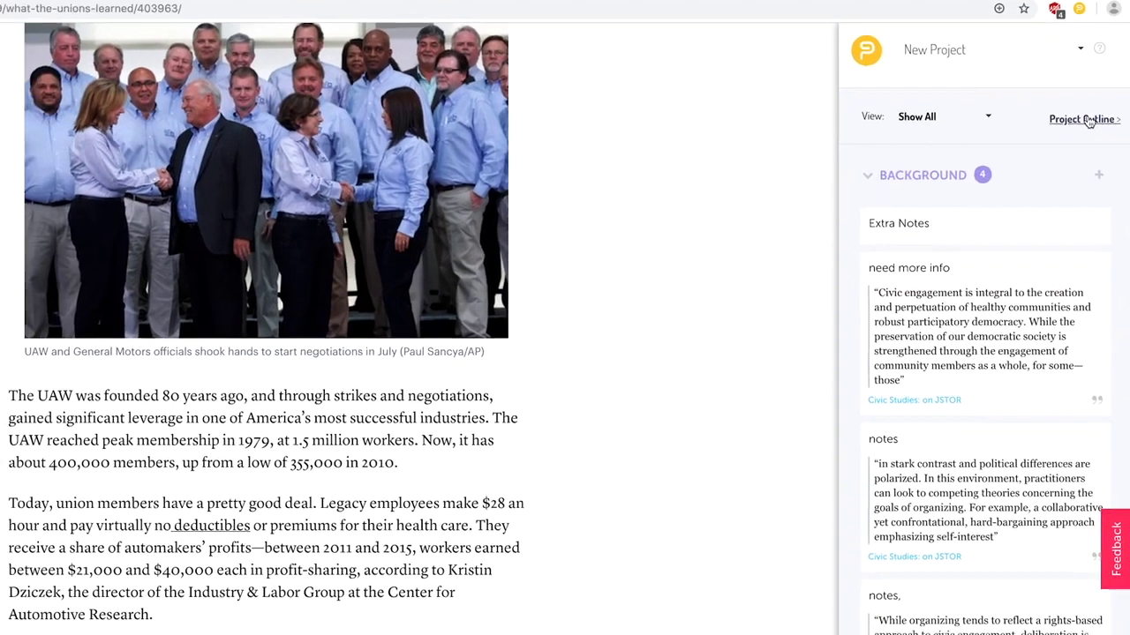
pyautogui.click(1081, 140)
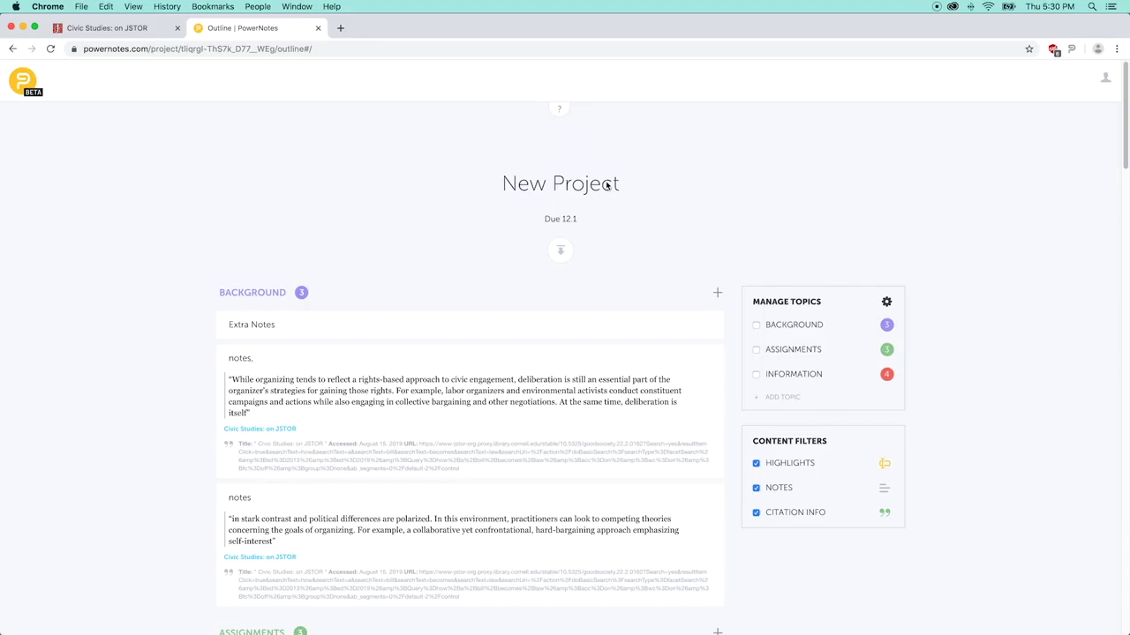
# - Replace the project title with 'Project 1' and append a 2 so it's due 12.12
pyautogui.tripleClick(597, 185)
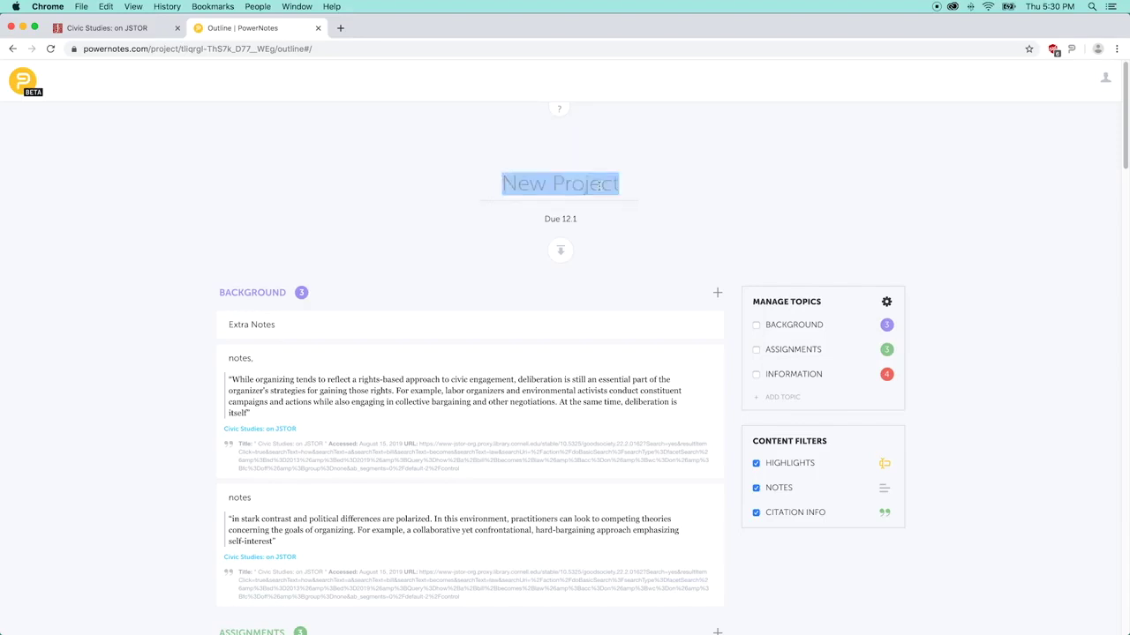
pyautogui.press('BackSpace')
pyautogui.write('Project 1')
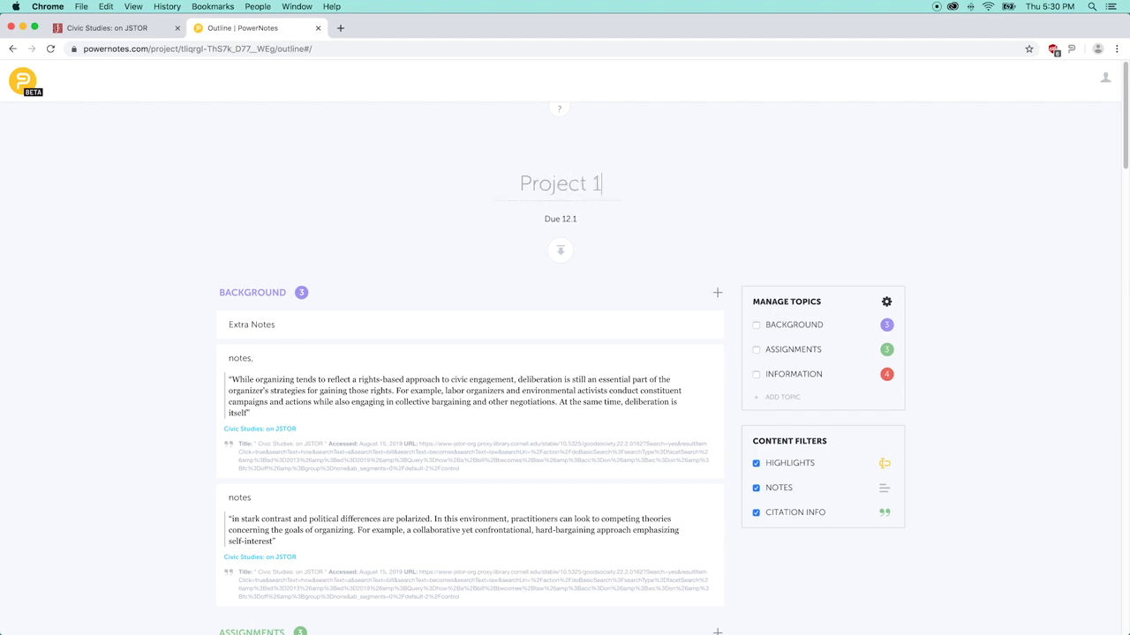
pyautogui.click(582, 218)
pyautogui.write('2')
# - Drag the deliberation note below the polarization note in Background
pyautogui.click(547, 283)
pyautogui.scroll(-3, 556, 283)
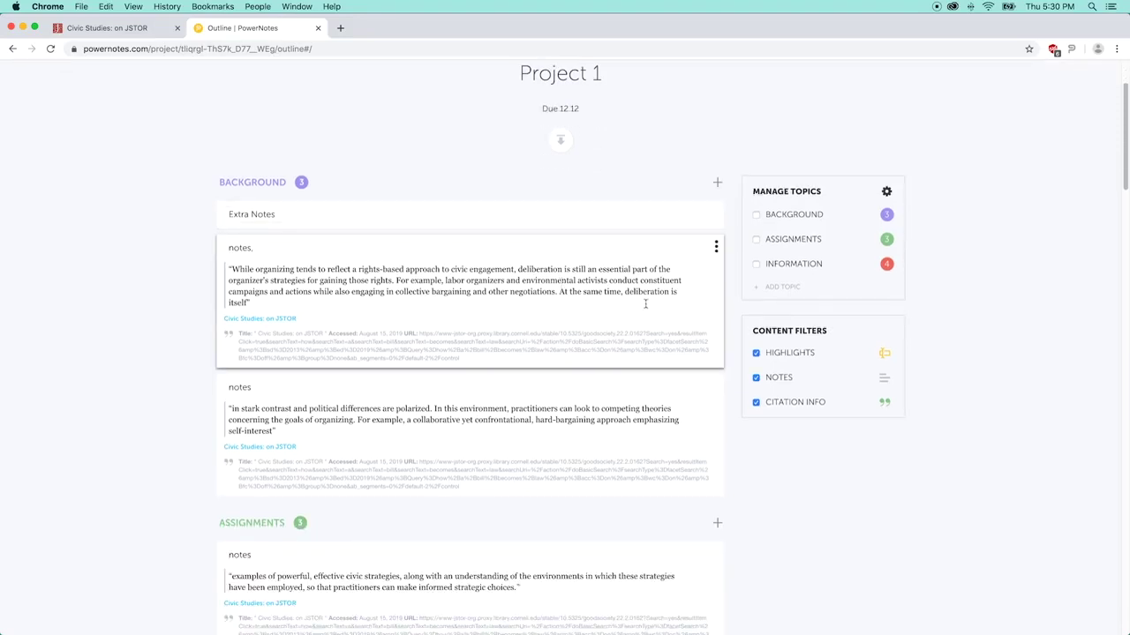
pyautogui.moveTo(712, 270); pyautogui.dragTo(707, 398)
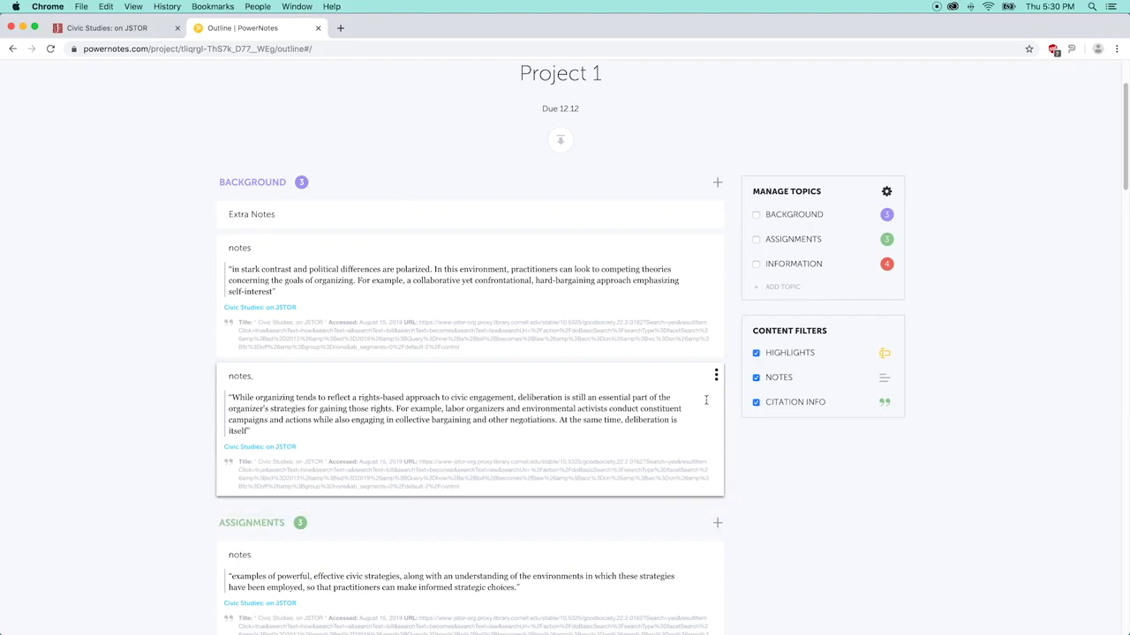
# - Move the first Assignments note into the Background topic
pyautogui.scroll(-3, 706, 400)
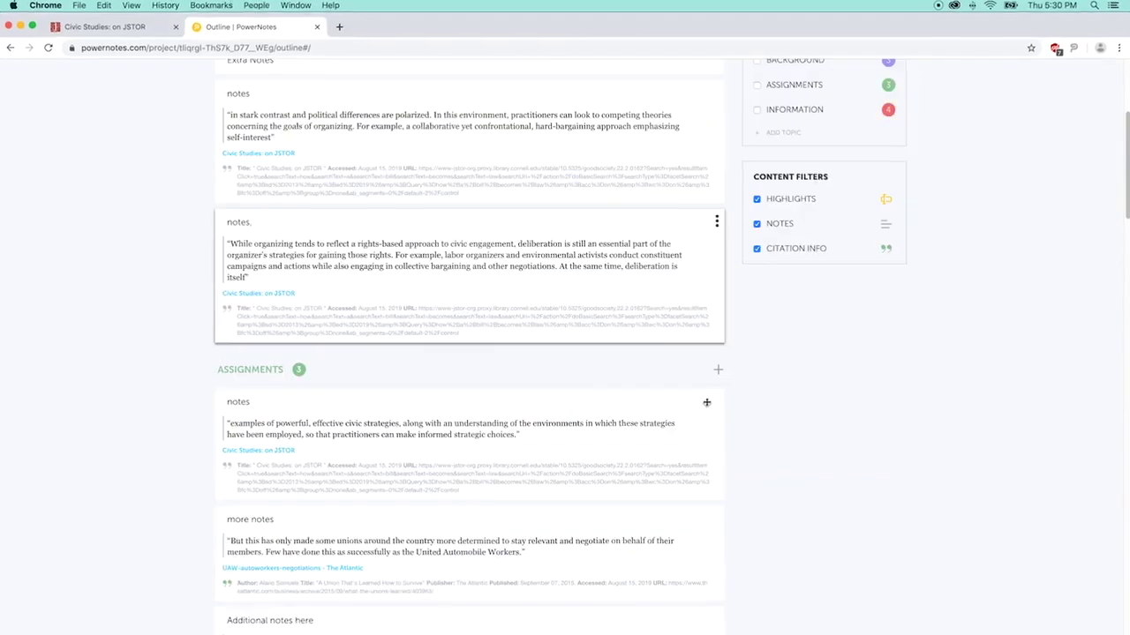
pyautogui.click(712, 399)
pyautogui.moveTo(700, 374)
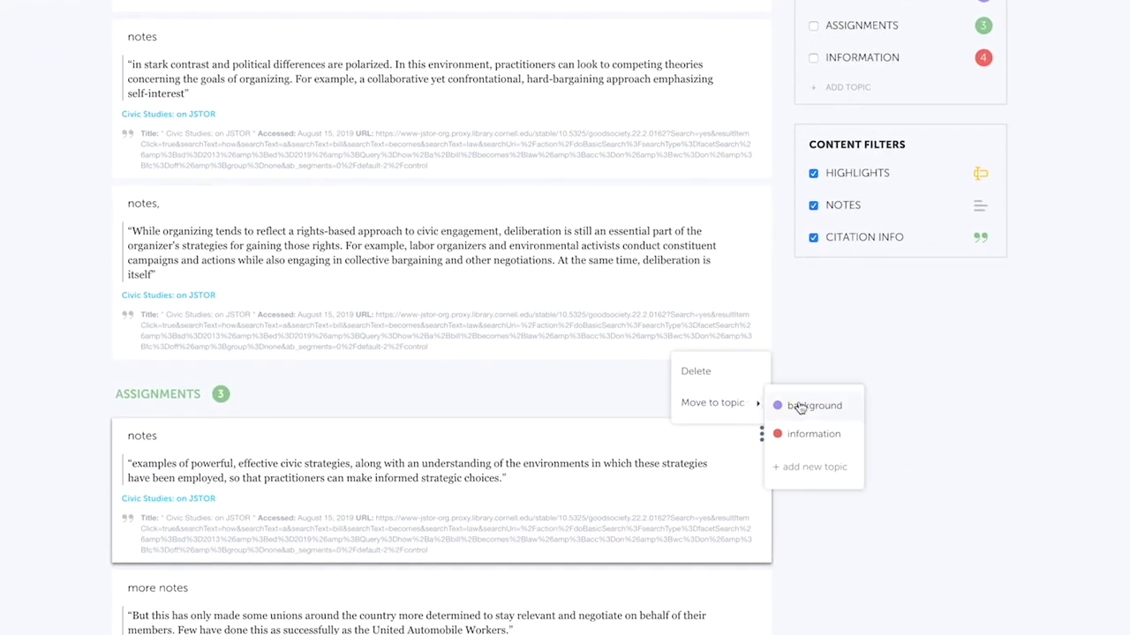
pyautogui.click(797, 405)
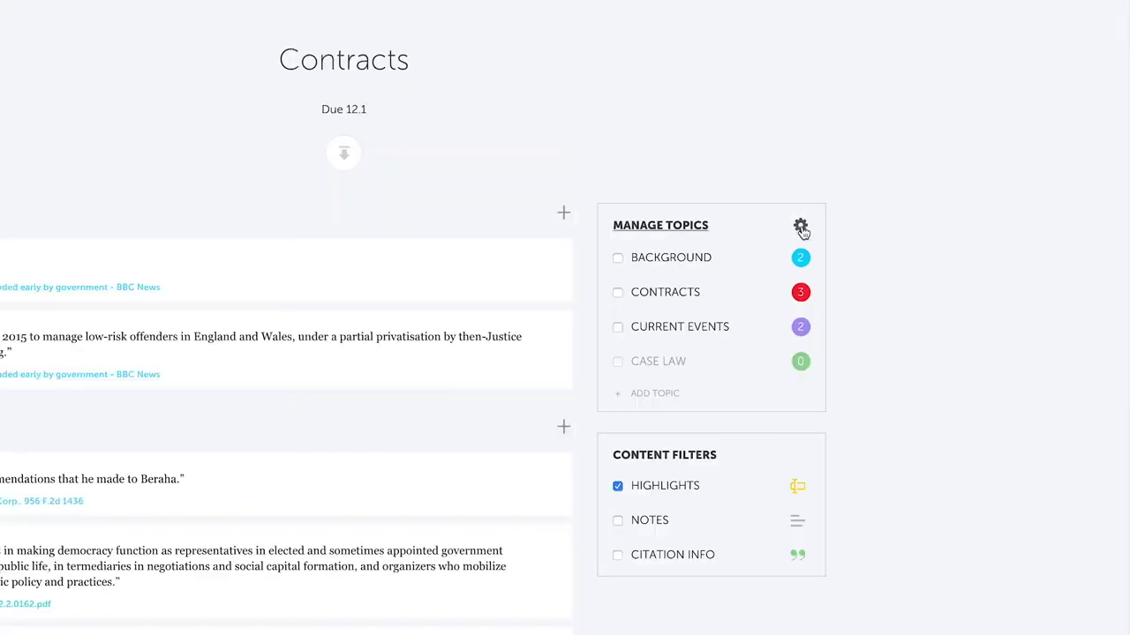
# - Add a new topic named 'I. Intro' with its own colour in Manage Topics
pyautogui.click(799, 226)
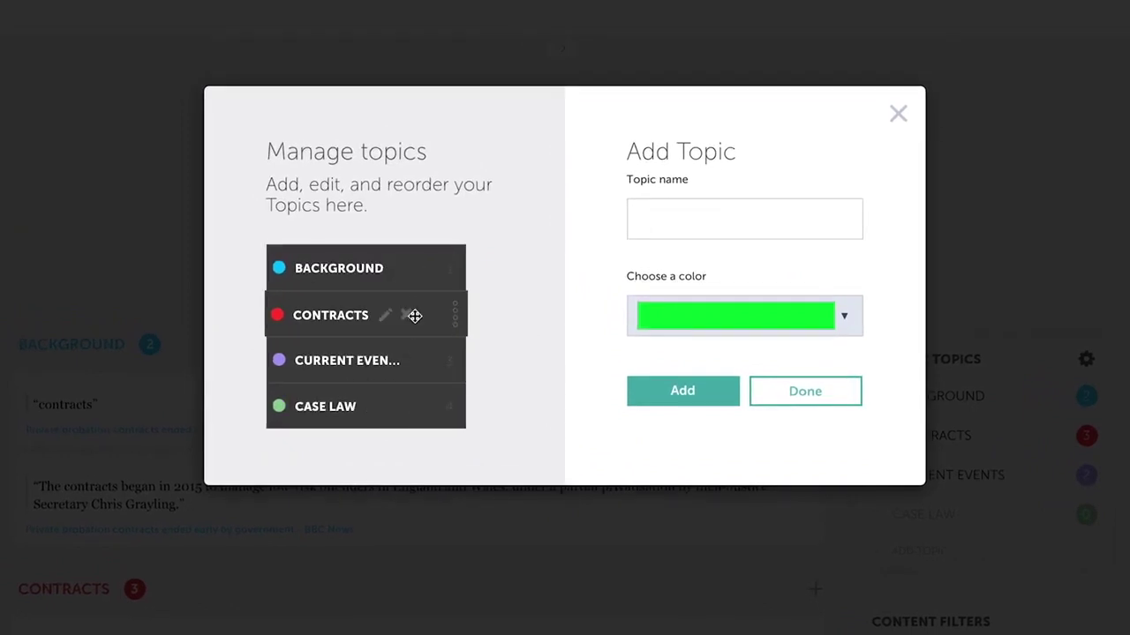
pyautogui.click(671, 218)
pyautogui.write('I. Intro')
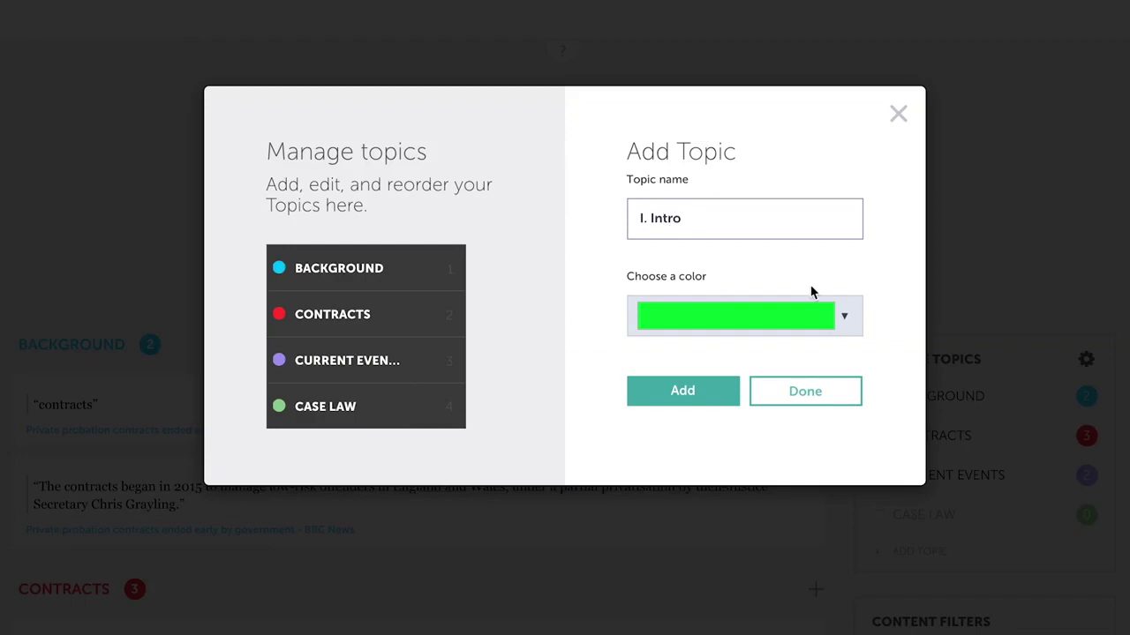
pyautogui.click(823, 322)
pyautogui.click(786, 441)
pyautogui.click(760, 494)
# - Enter 'II. Head' as the next topic name, then close the Manage Topics window
pyautogui.click(787, 221)
pyautogui.write('II. Head')
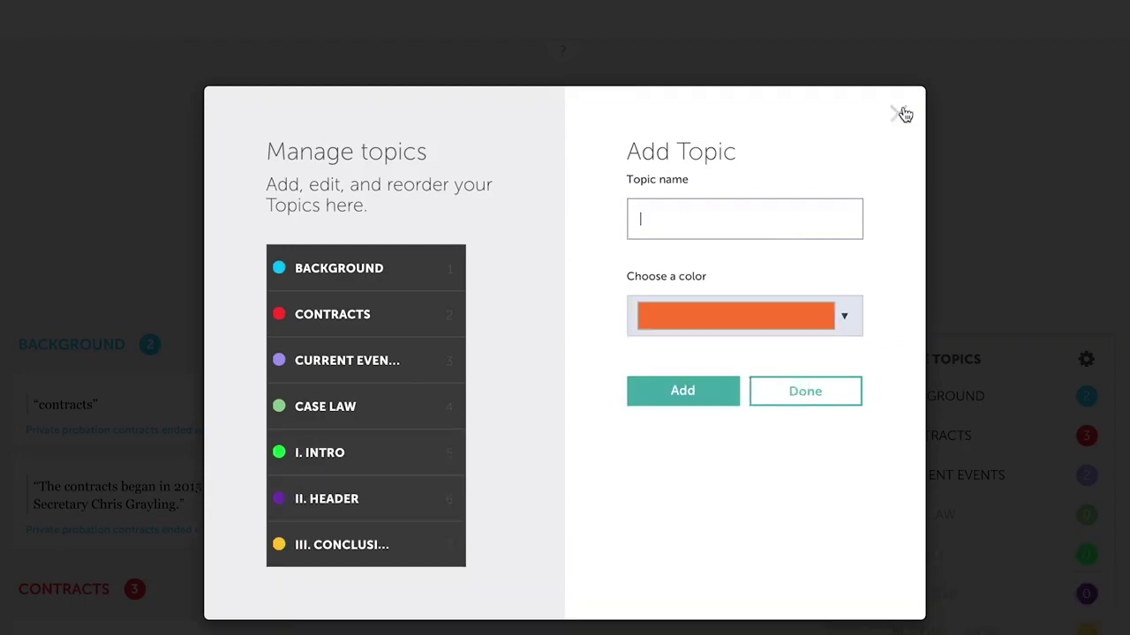
pyautogui.click(898, 114)
pyautogui.scroll(-1, 847, 176)
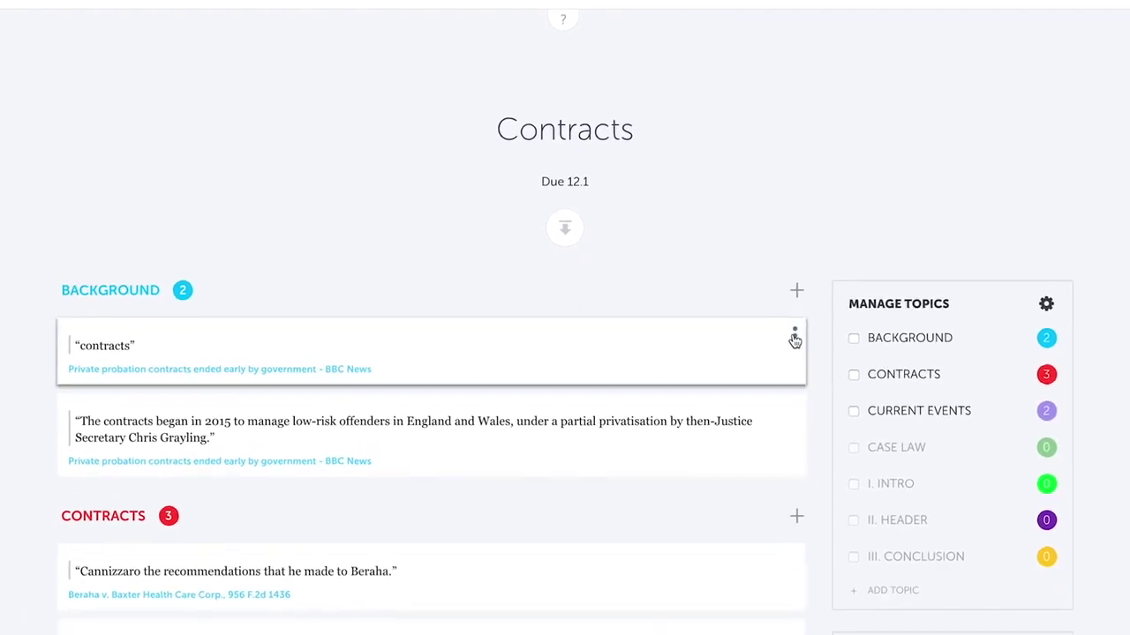
# - Move the contracts and Cannizzaro highlights to I. Intro and the Background highlight to II. Header
pyautogui.click(803, 362)
pyautogui.moveTo(746, 325)
pyautogui.click(824, 326)
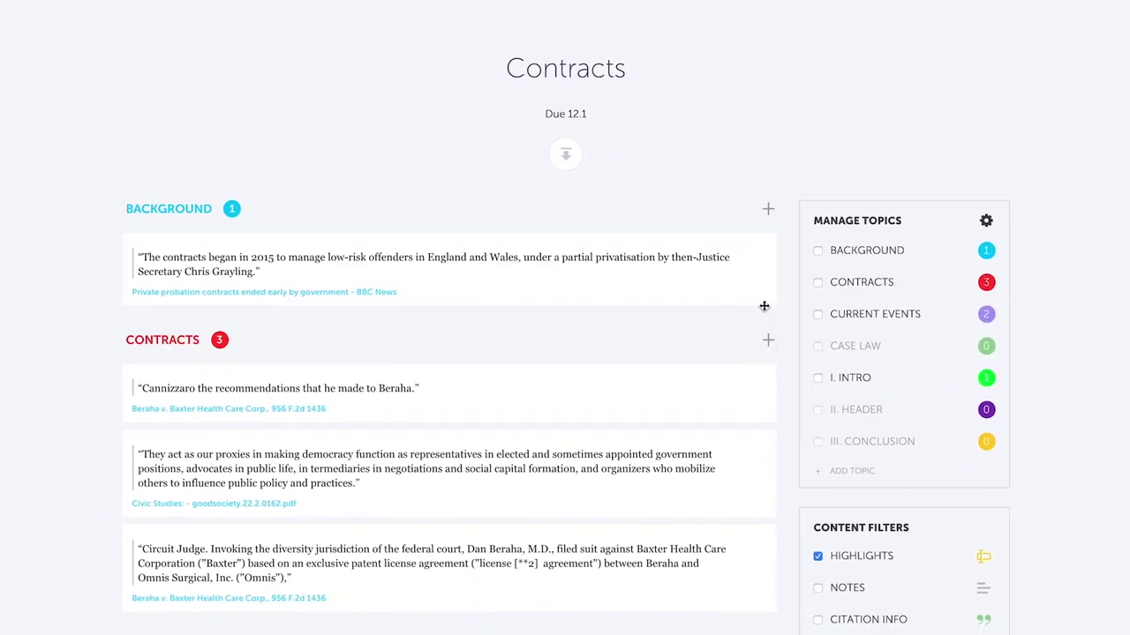
pyautogui.click(771, 262)
pyautogui.moveTo(770, 236)
pyautogui.click(811, 328)
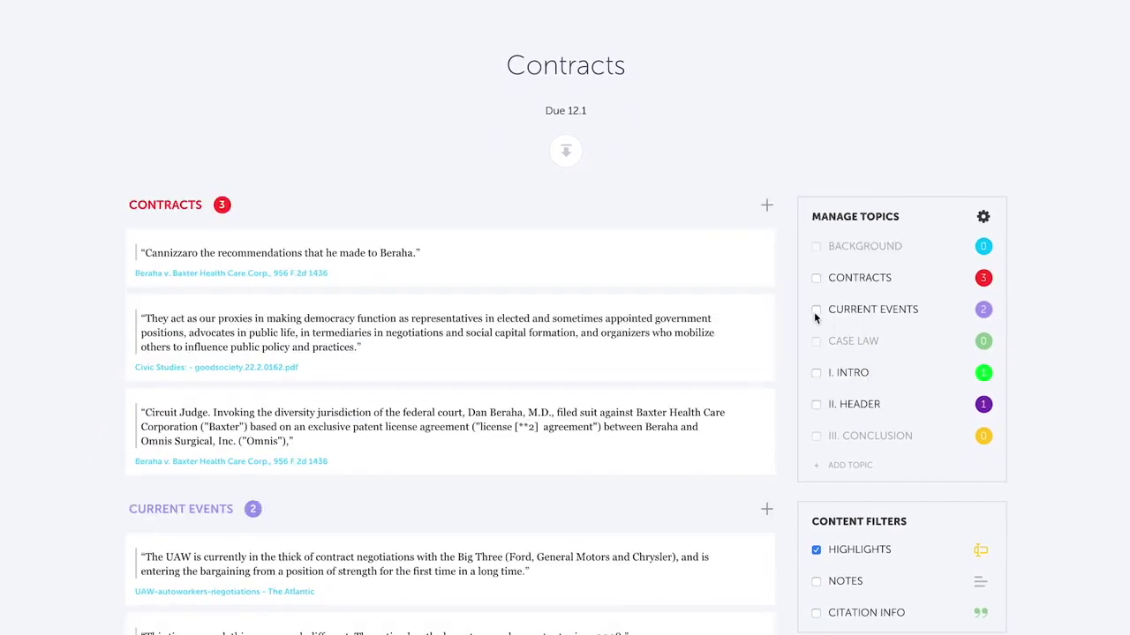
pyautogui.click(765, 245)
pyautogui.moveTo(752, 218)
pyautogui.click(819, 309)
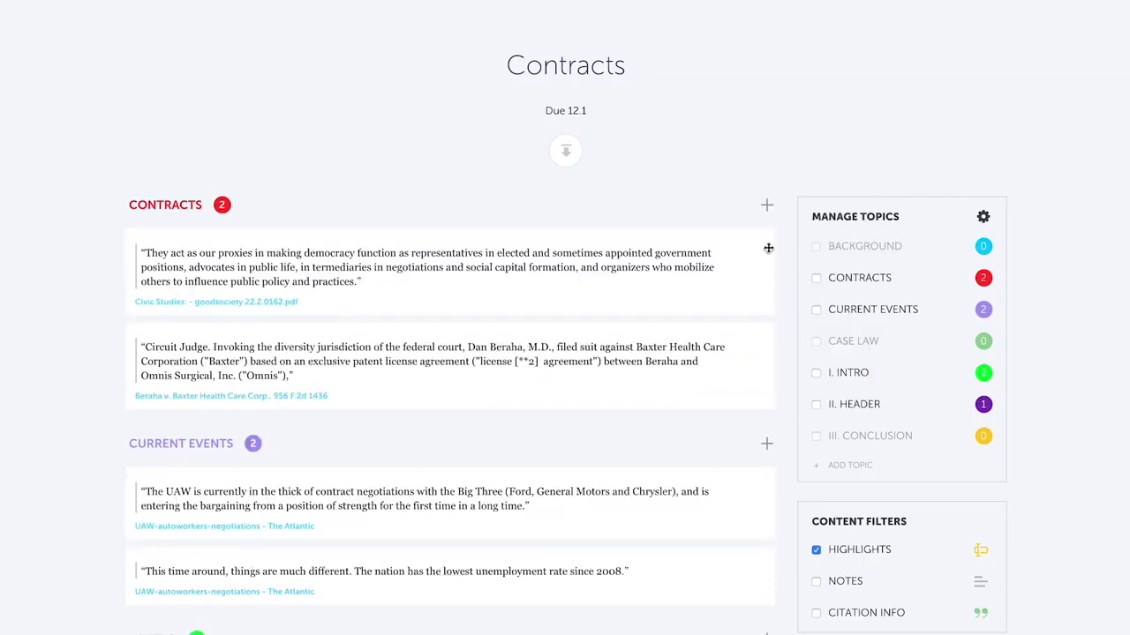
# - File proxies and unemployment under III. Conclusion, Circuit Judge under II. Header, UAW under I. Intro
pyautogui.click(766, 247)
pyautogui.click(828, 355)
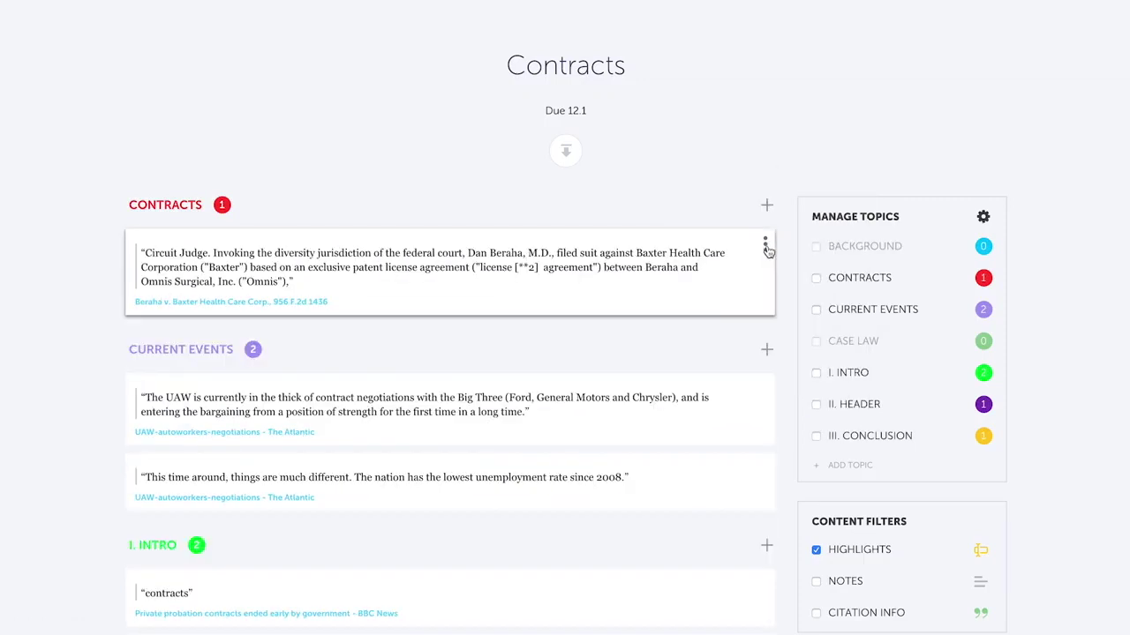
pyautogui.click(765, 245)
pyautogui.click(812, 328)
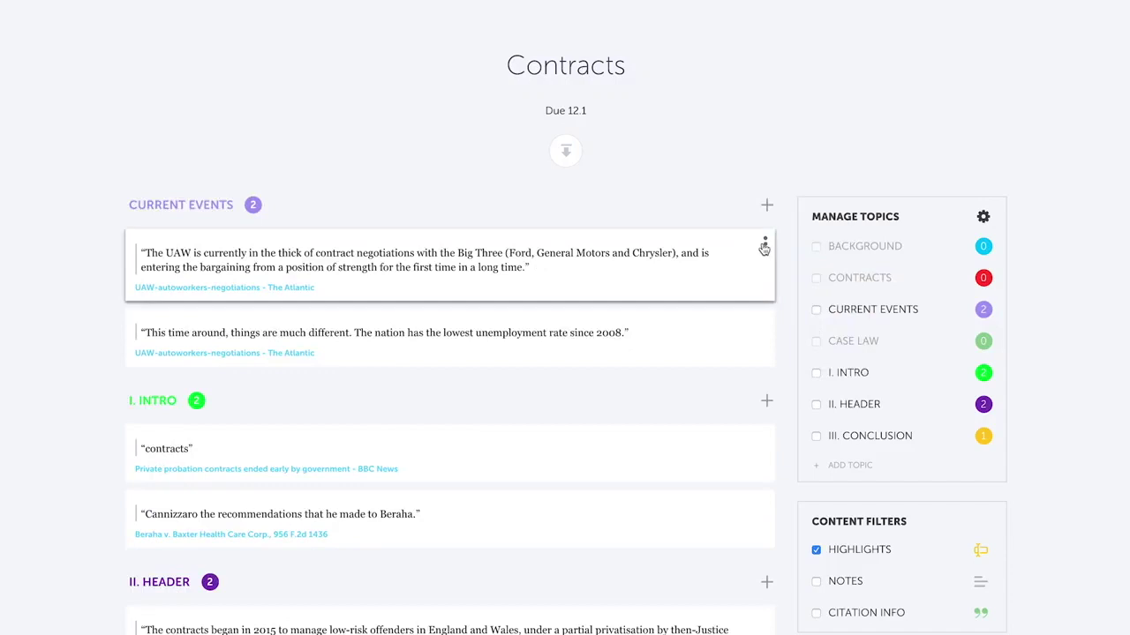
pyautogui.click(764, 244)
pyautogui.moveTo(759, 214)
pyautogui.click(808, 300)
pyautogui.click(764, 244)
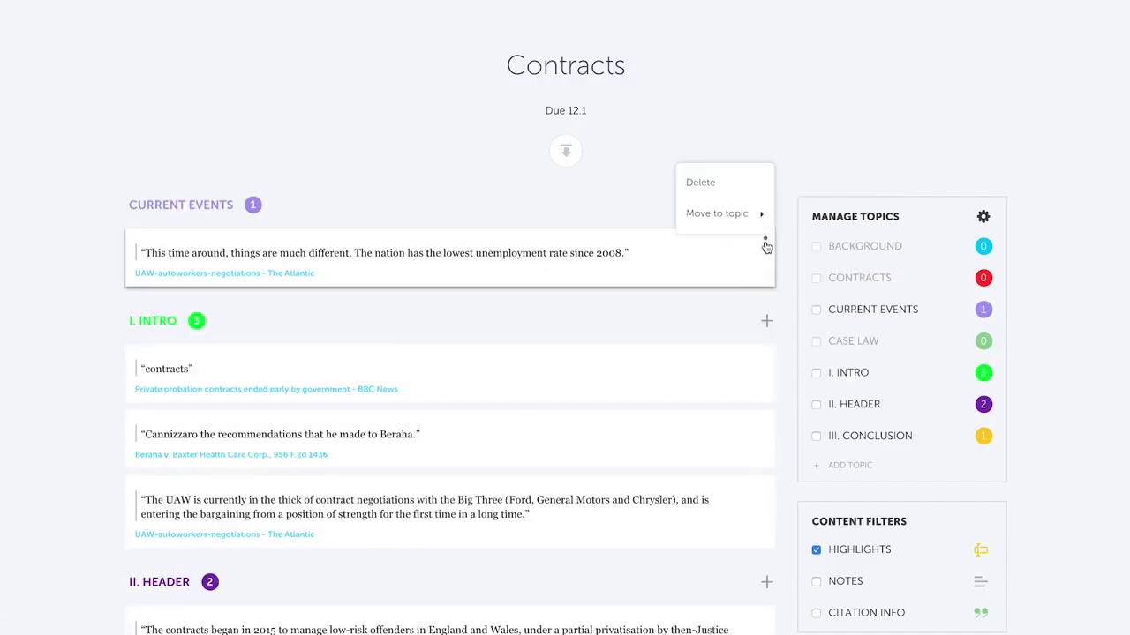
pyautogui.click(819, 355)
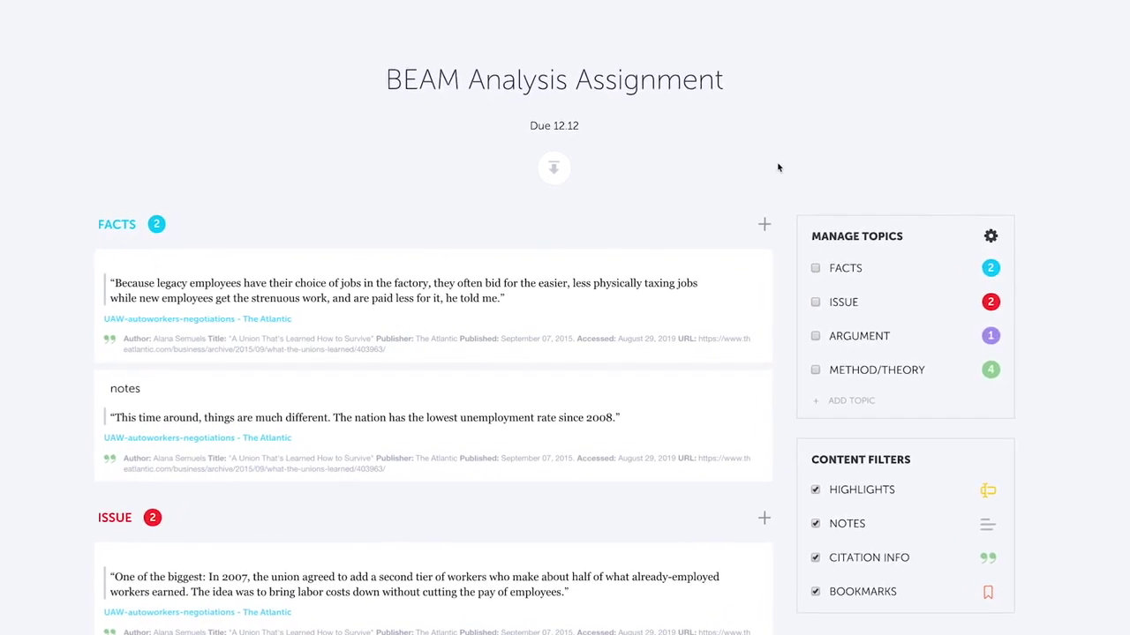
# - Show the outline's export options and the Excel (.xlsx) submenu
pyautogui.click(556, 171)
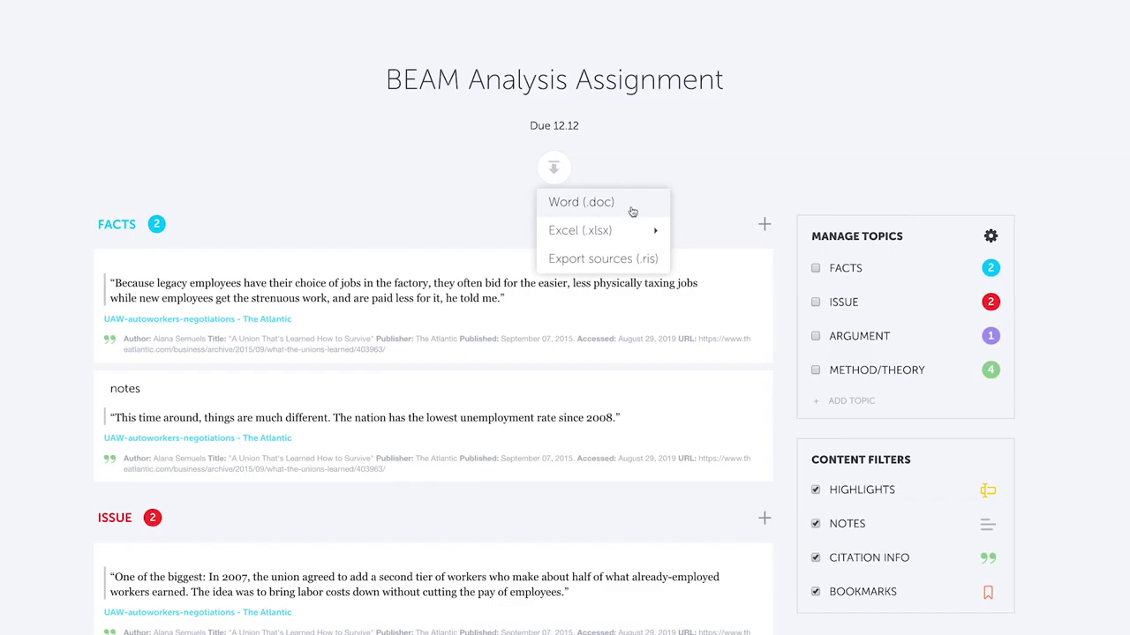
pyautogui.moveTo(630, 237)
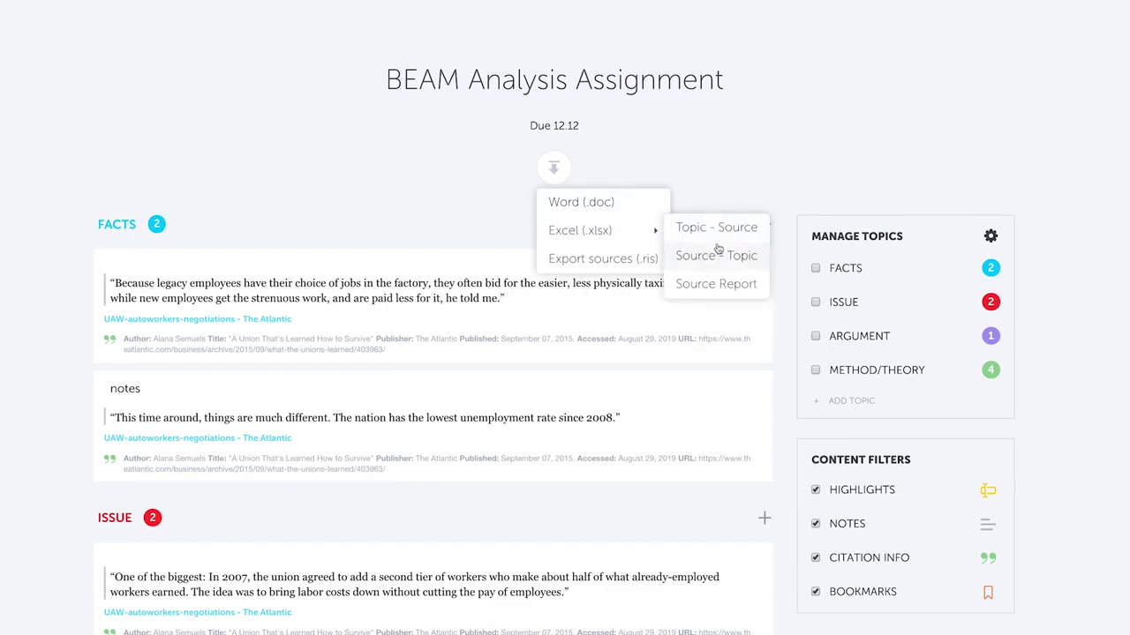